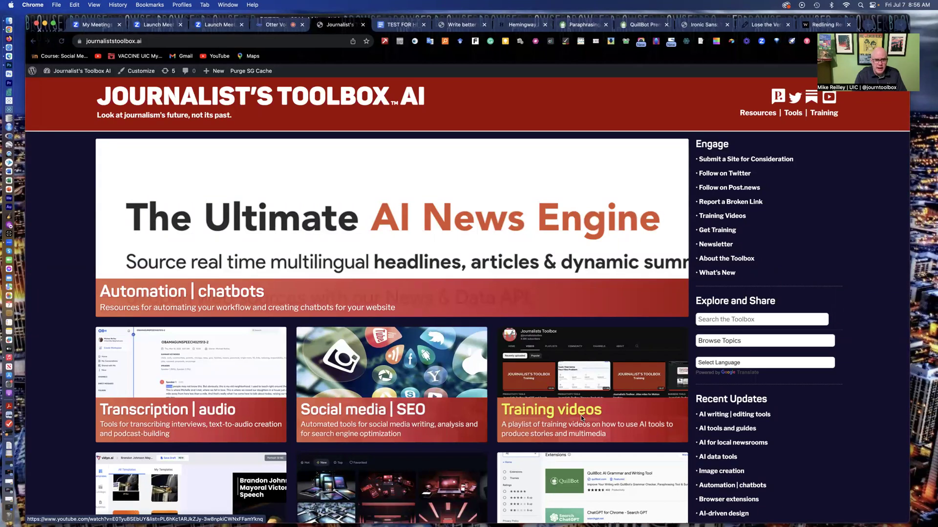
# Scroll through the Journalist's Toolbox AI home page to look over its tool categories.
pyautogui.scroll(-2, 254, 411)
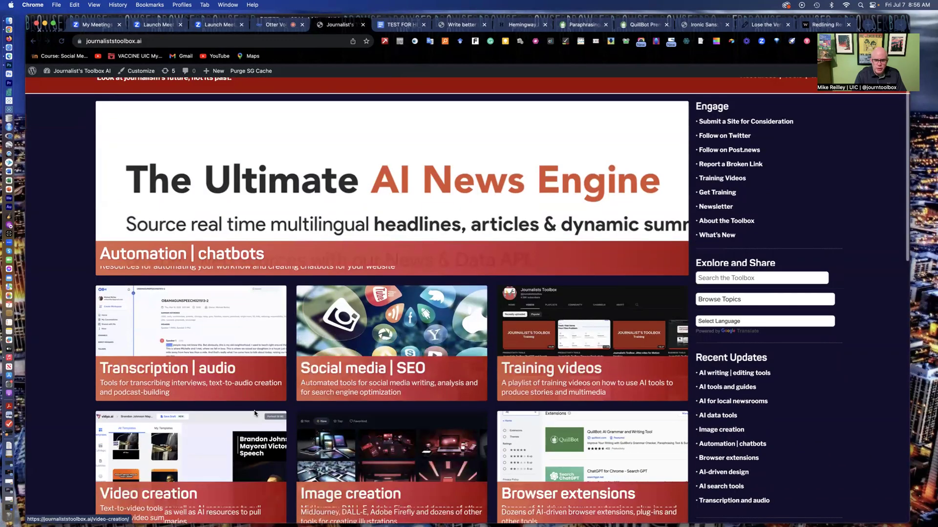
pyautogui.scroll(-5, 254, 411)
pyautogui.scroll(-3, 254, 411)
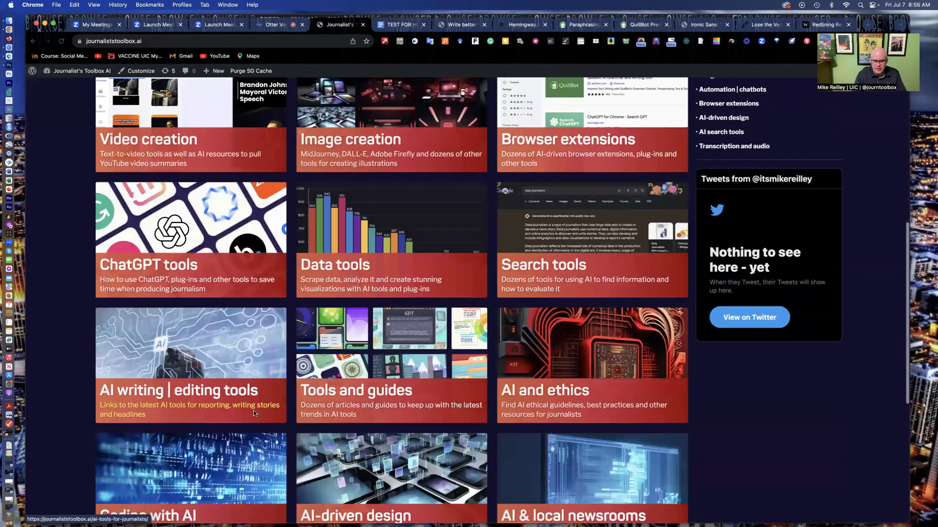
pyautogui.scroll(-3, 254, 413)
pyautogui.scroll(8, 254, 414)
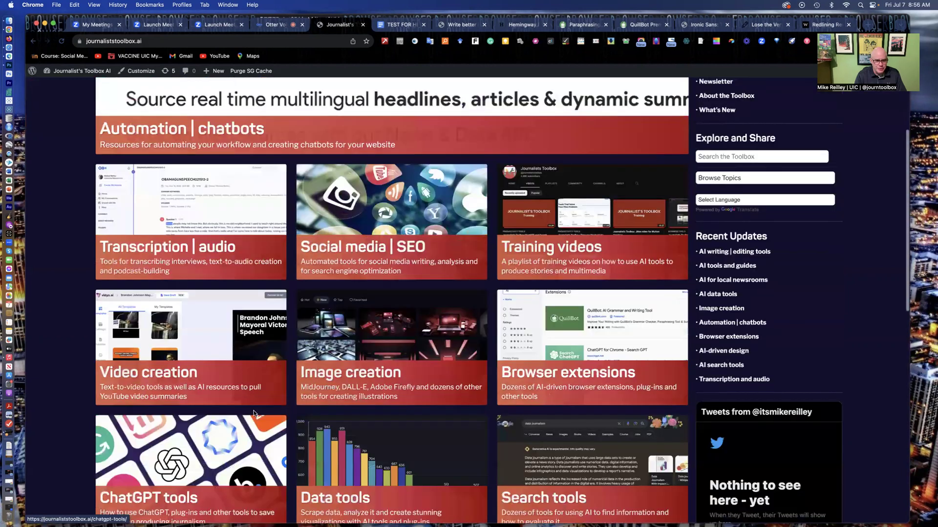
pyautogui.scroll(-2, 254, 413)
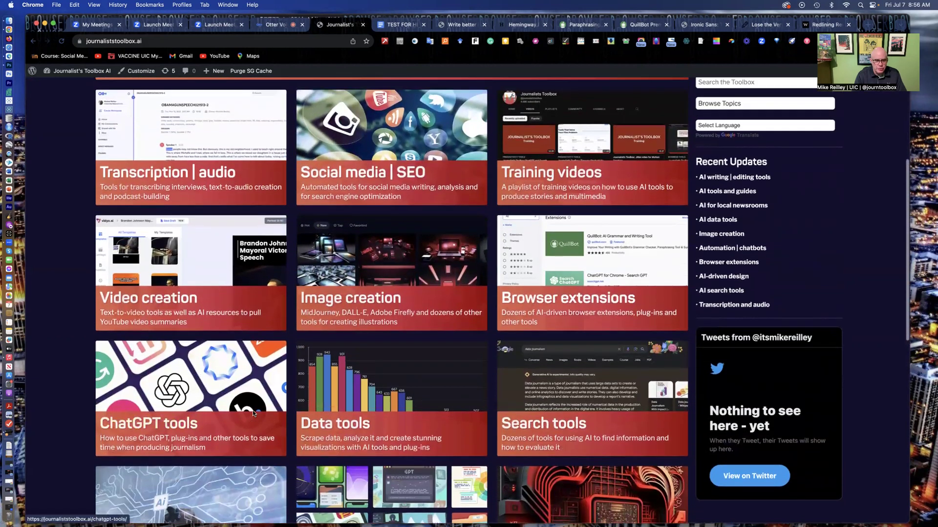
pyautogui.scroll(2, 253, 413)
pyautogui.scroll(-1, 188, 415)
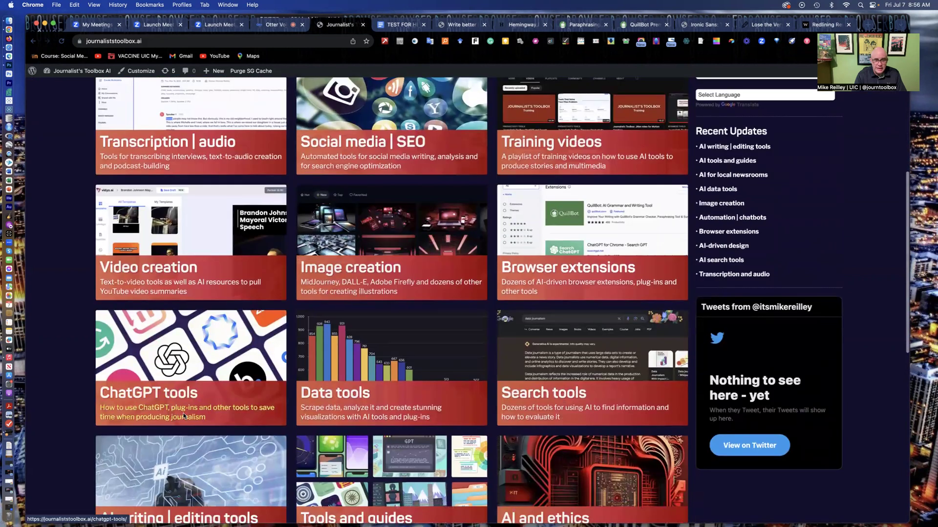
pyautogui.scroll(4, 186, 416)
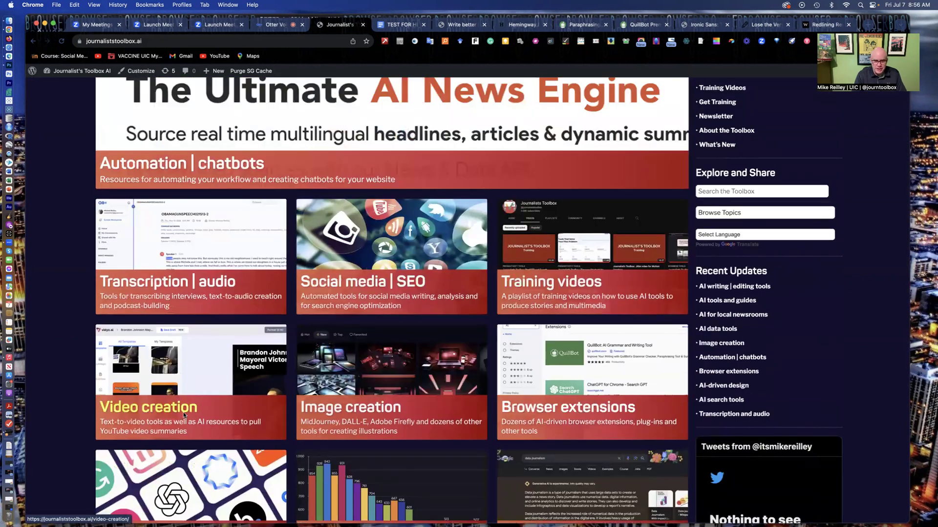
pyautogui.scroll(5, 184, 412)
pyautogui.scroll(-7, 184, 414)
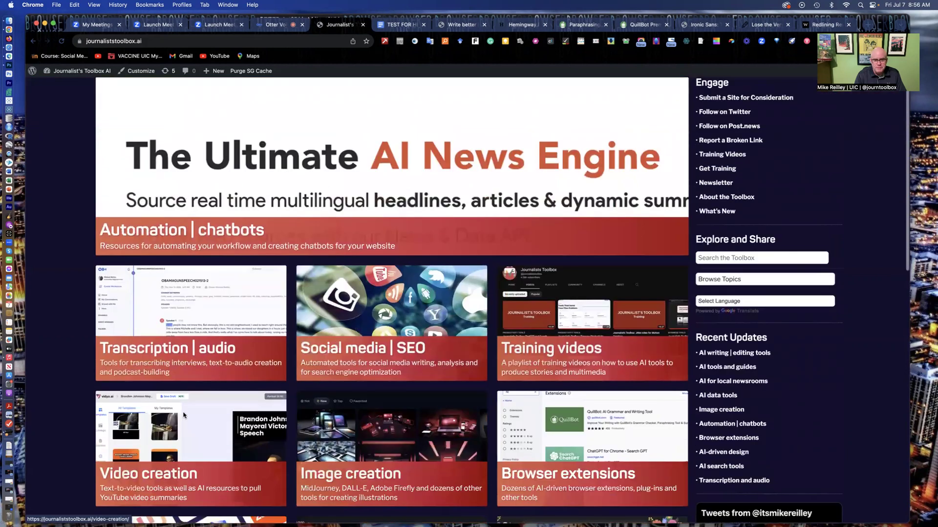
pyautogui.scroll(-4, 184, 415)
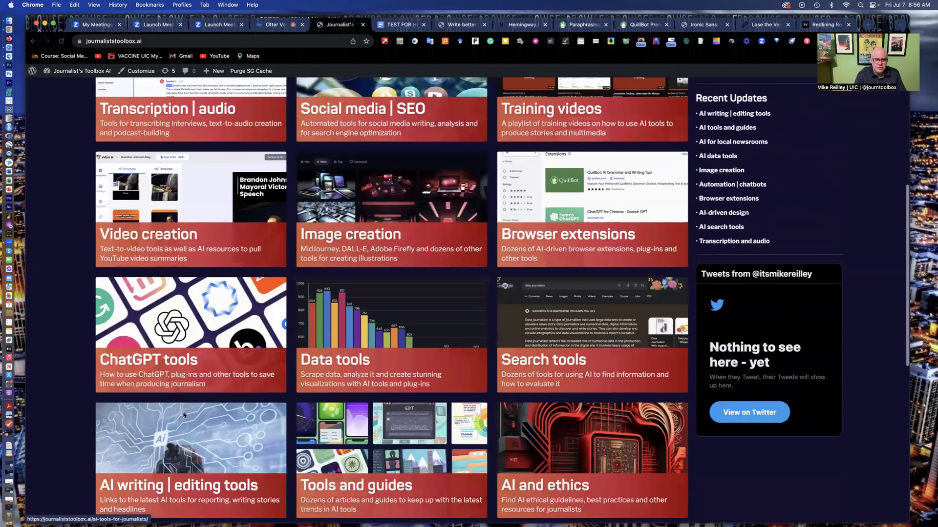
pyautogui.scroll(-5, 137, 383)
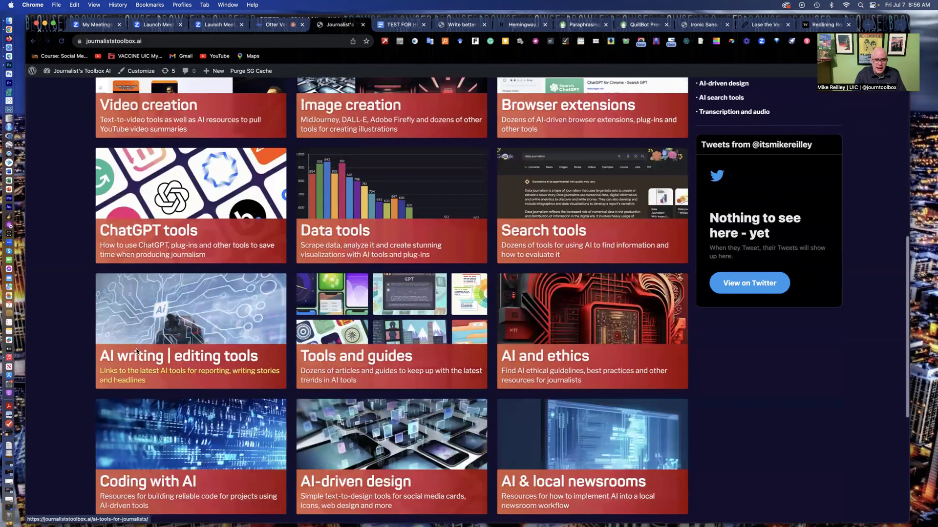
# Open the AI writing | editing tools tile and browse its tools list, like Notion AI and Text Blaze.
pyautogui.click(209, 358)
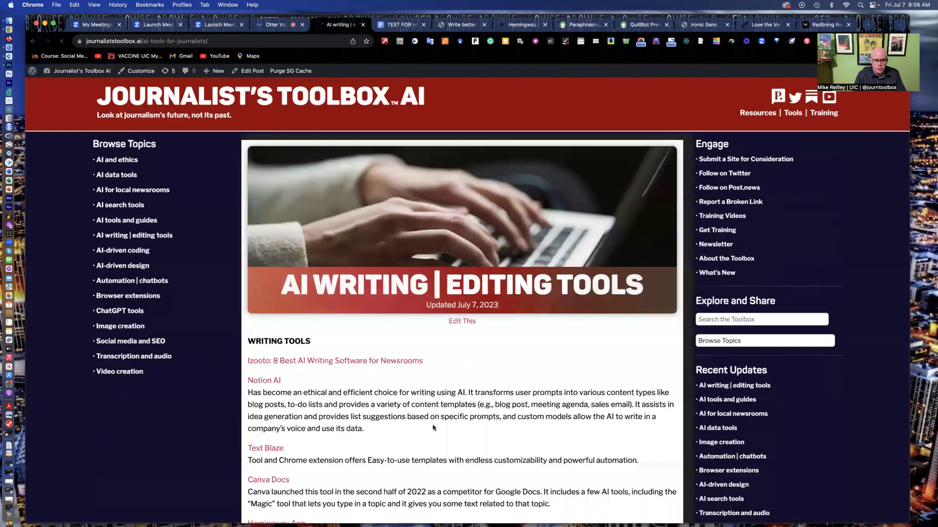
pyautogui.scroll(-17, 427, 451)
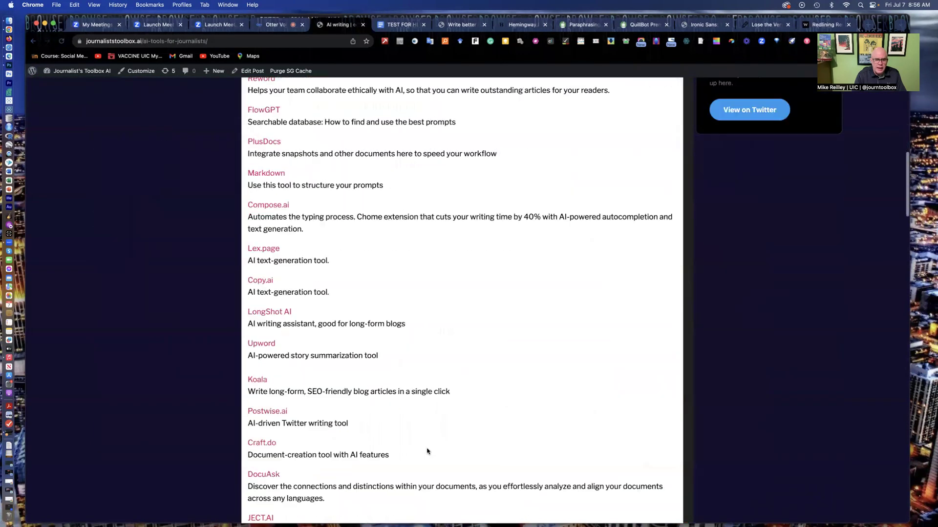
pyautogui.scroll(-17, 427, 452)
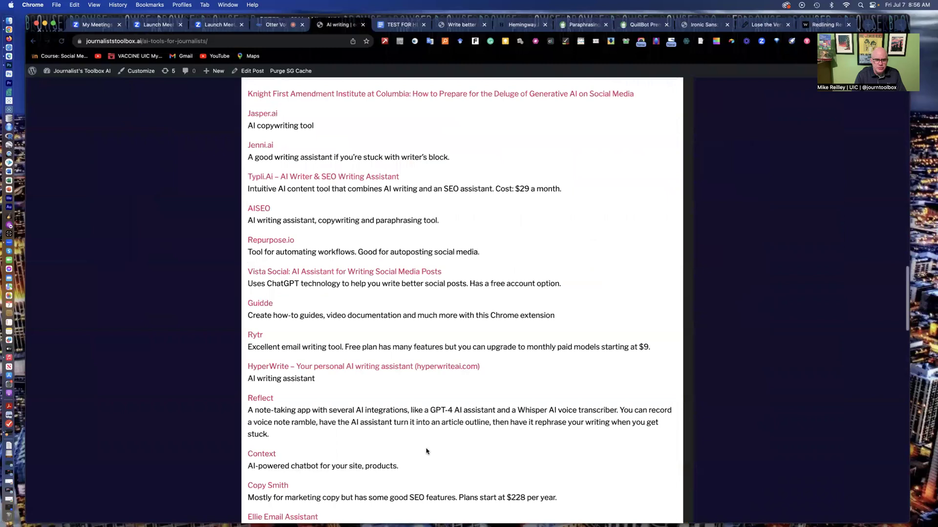
pyautogui.scroll(-5, 427, 450)
pyautogui.scroll(-8, 426, 451)
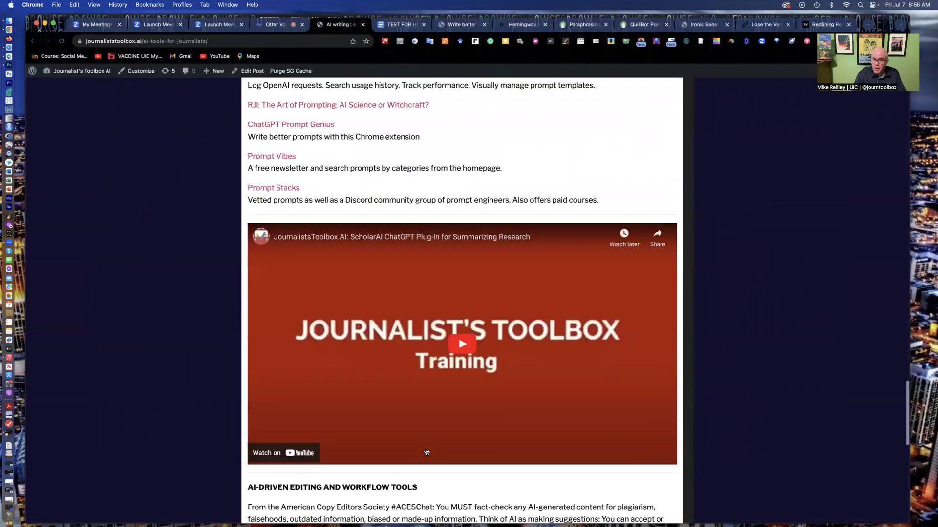
pyautogui.scroll(-3, 426, 451)
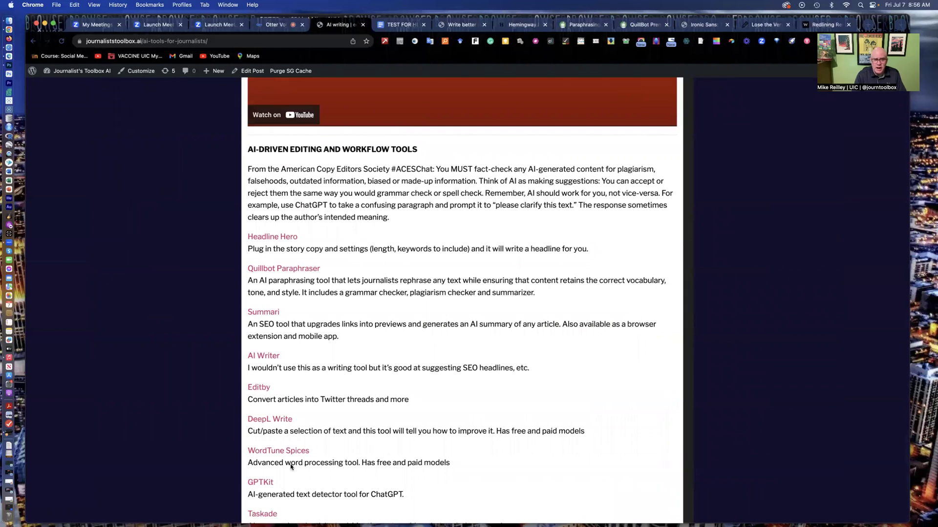
pyautogui.scroll(15, 287, 293)
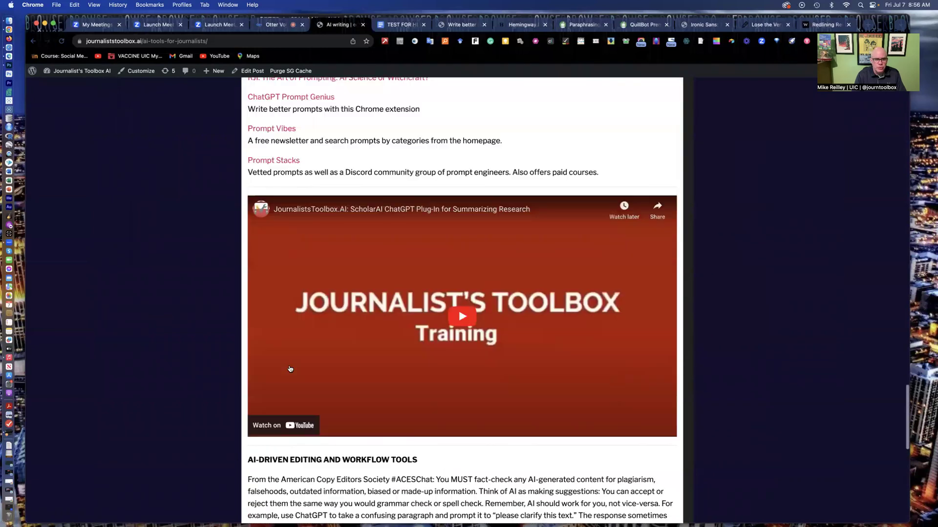
pyautogui.scroll(10, 289, 368)
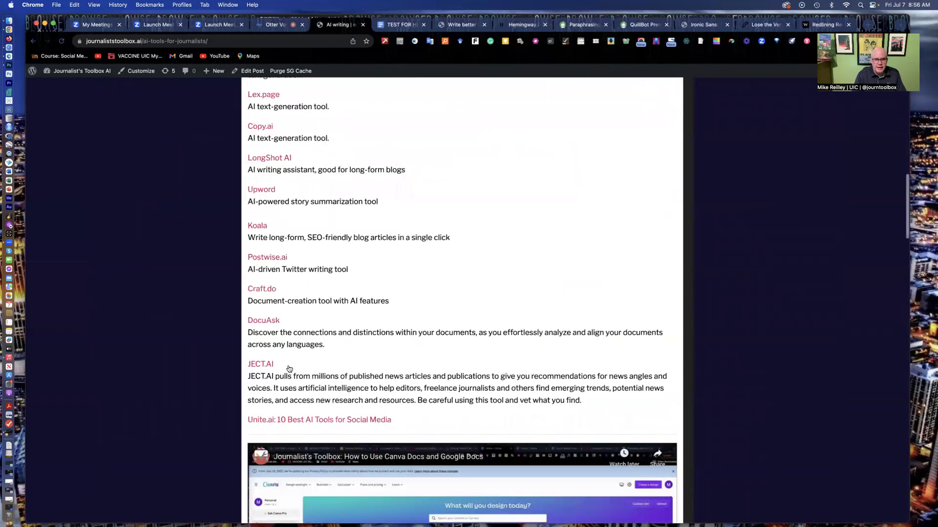
pyautogui.scroll(15, 289, 369)
pyautogui.scroll(1, 289, 369)
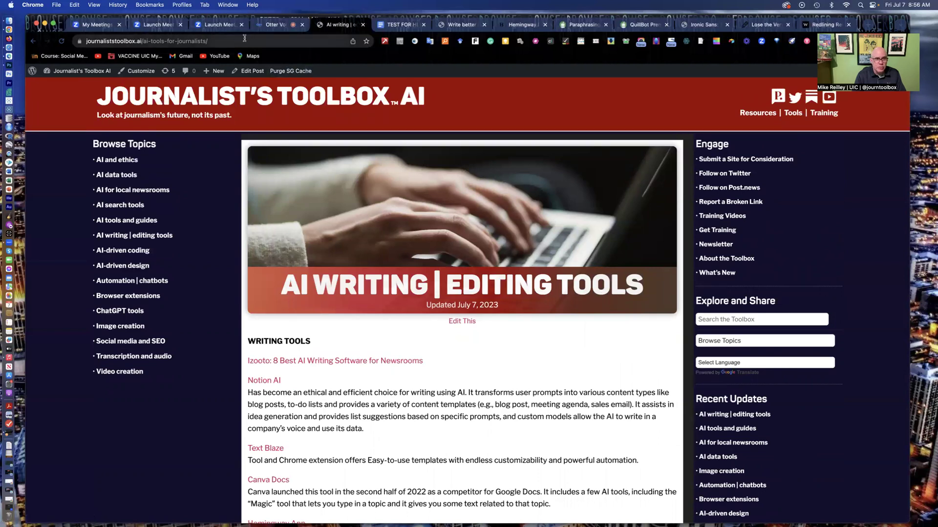
# Switch to the TEST FOR HEADLINEHERO.io handout and skim its tool links and exercise articles.
pyautogui.click(401, 27)
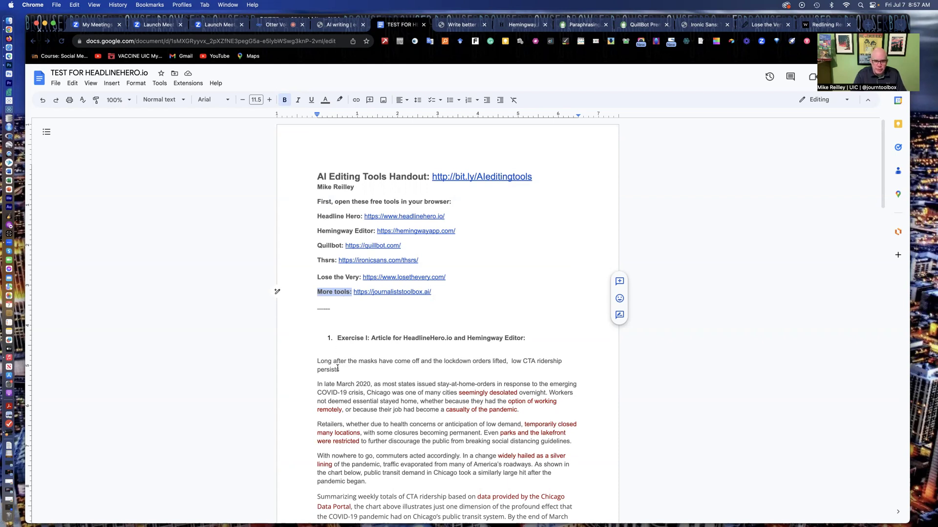
pyautogui.scroll(-15, 337, 368)
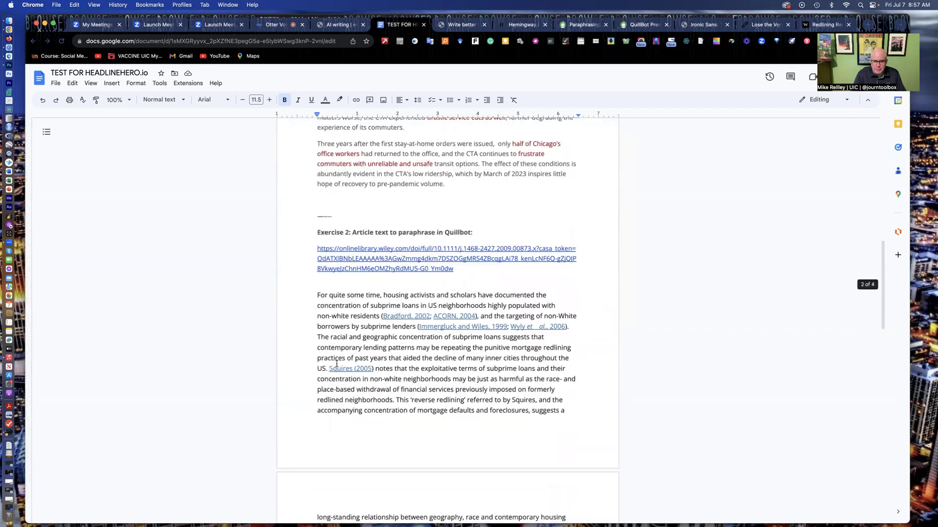
pyautogui.scroll(-10, 337, 363)
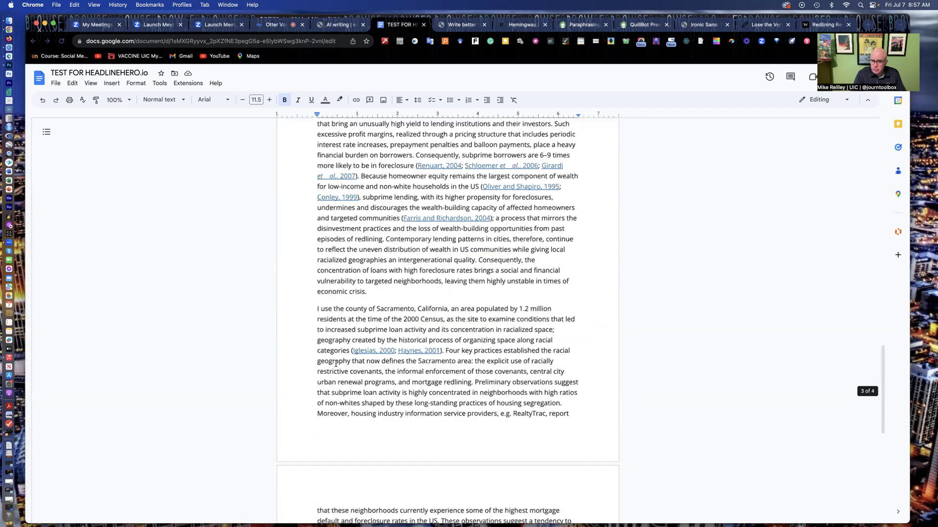
pyautogui.scroll(10, 336, 364)
pyautogui.scroll(7, 336, 364)
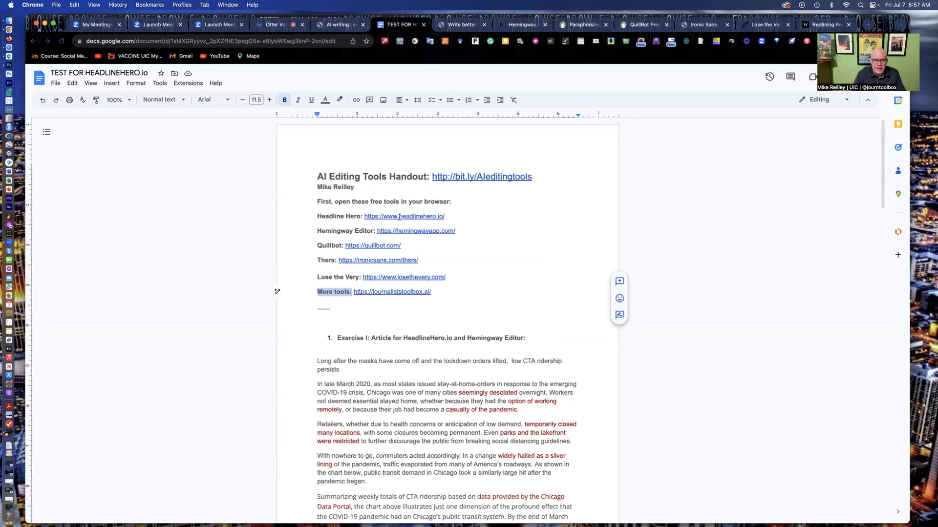
# On Headline Hero, set the headline length range to a minimum of 70 and maximum of 90.
pyautogui.click(459, 25)
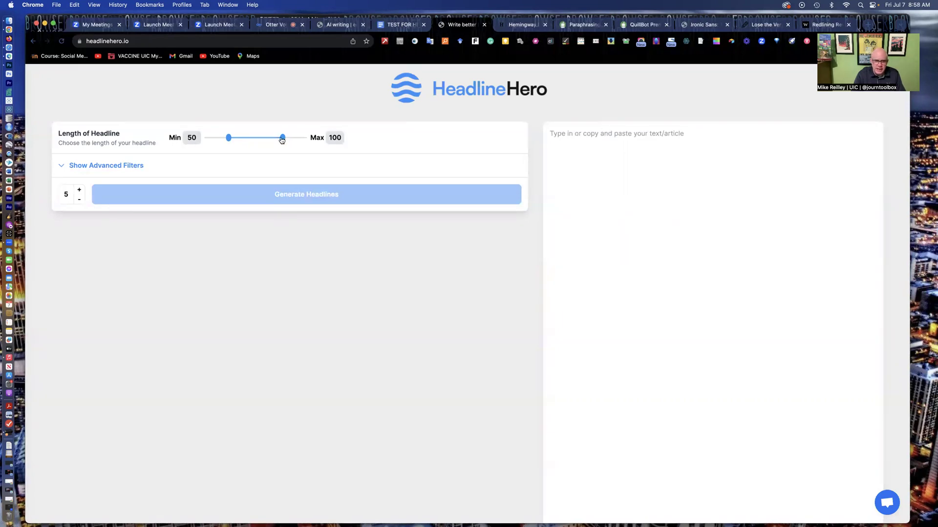
pyautogui.moveTo(229, 138); pyautogui.dragTo(218, 137)
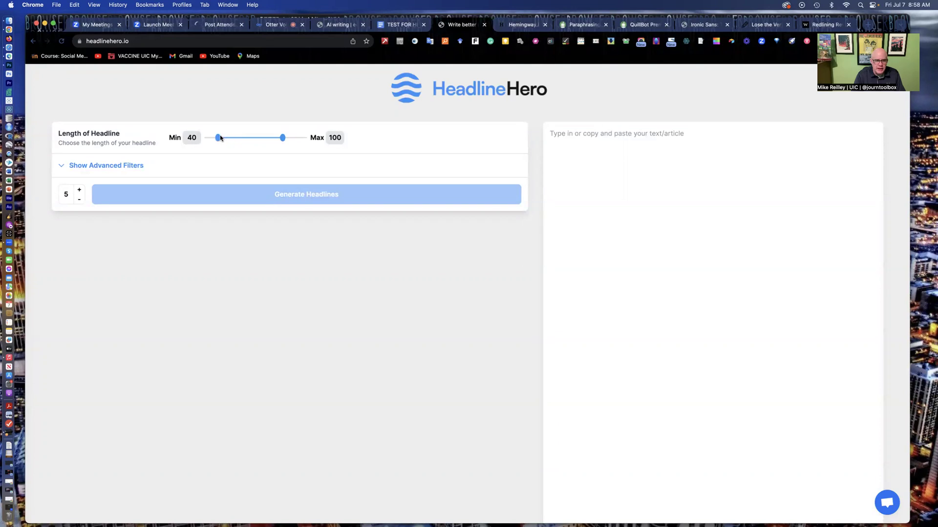
pyautogui.click(72, 166)
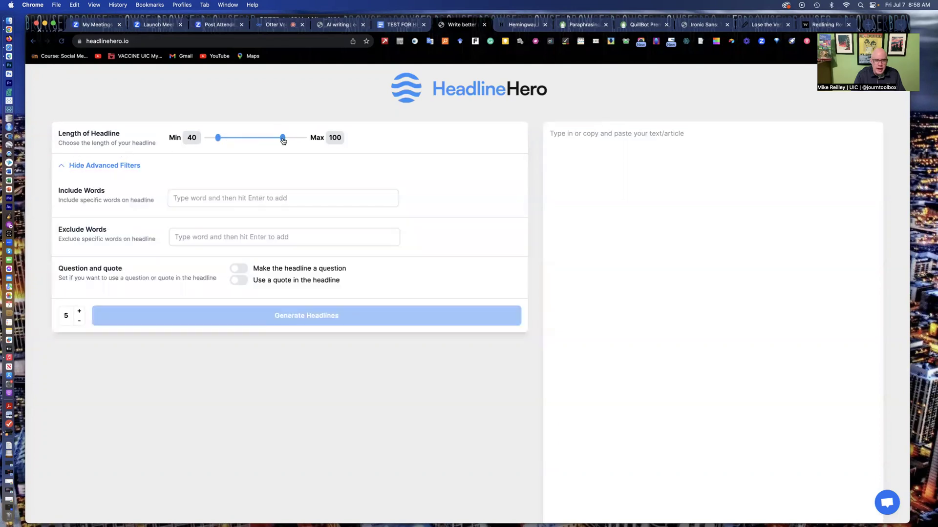
pyautogui.moveTo(282, 138); pyautogui.dragTo(241, 139)
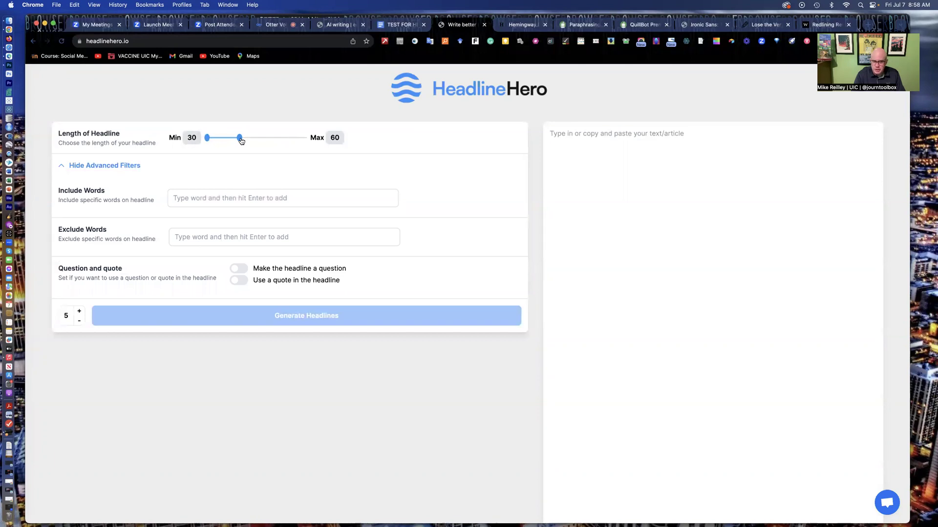
pyautogui.moveTo(242, 140); pyautogui.dragTo(301, 140)
pyautogui.moveTo(208, 140); pyautogui.dragTo(270, 141)
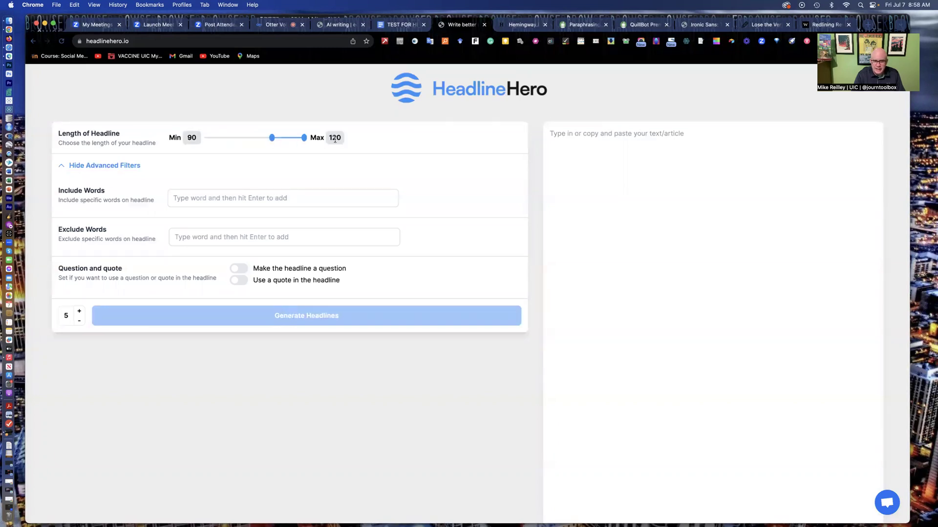
pyautogui.moveTo(272, 138)
pyautogui.mouseDown()
pyautogui.moveTo(253, 139)
pyautogui.moveTo(282, 140)
pyautogui.moveTo(274, 142)
pyautogui.mouseUp()
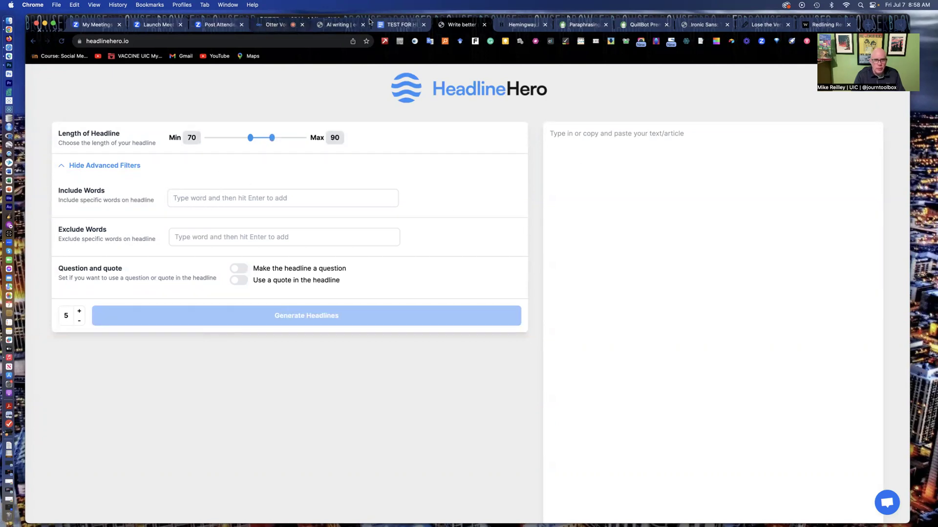
# Copy the Exercise I CTA ridership article from the handout and paste it into Headline Hero.
pyautogui.click(396, 28)
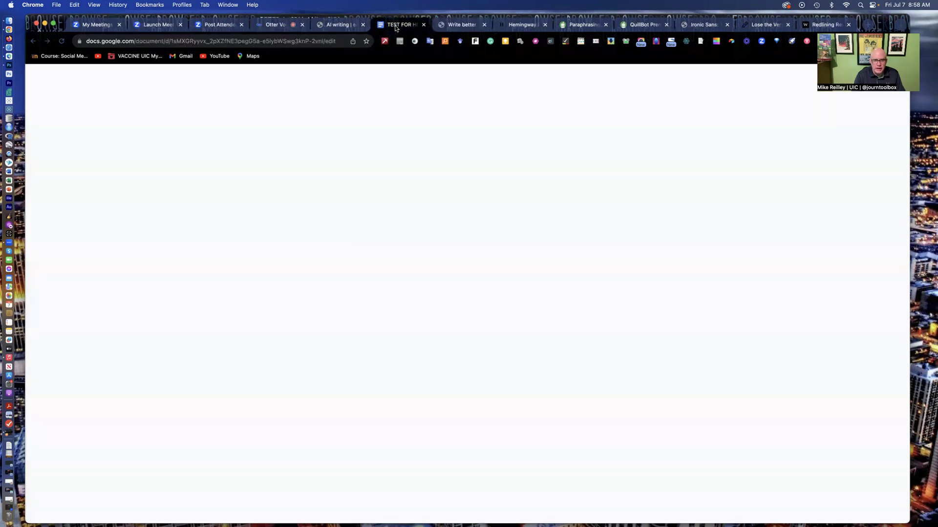
pyautogui.scroll(-5, 388, 351)
pyautogui.scroll(-1, 368, 294)
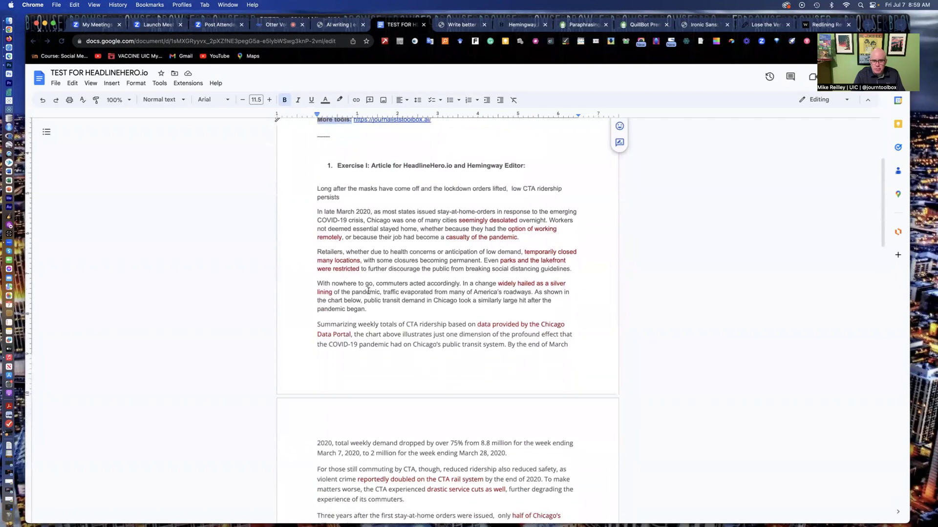
pyautogui.moveTo(312, 189); pyautogui.dragTo(460, 337)
pyautogui.press('super+c')
pyautogui.scroll(-1, 574, 254)
pyautogui.scroll(-4, 380, 248)
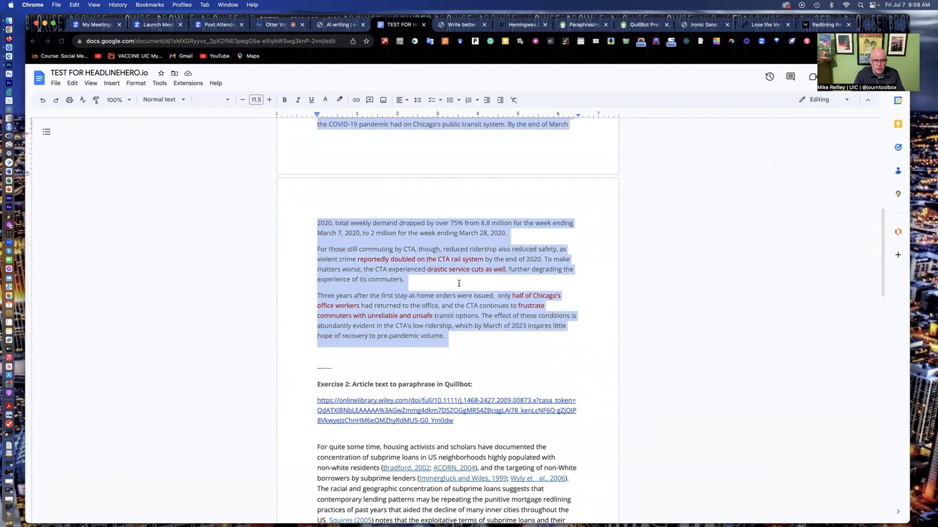
pyautogui.scroll(4, 461, 276)
pyautogui.scroll(4, 461, 274)
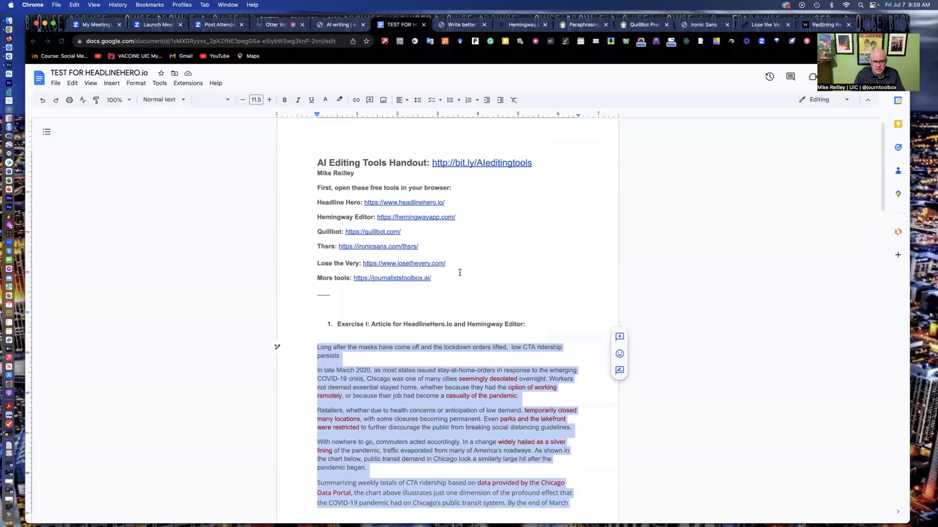
pyautogui.scroll(-2, 459, 272)
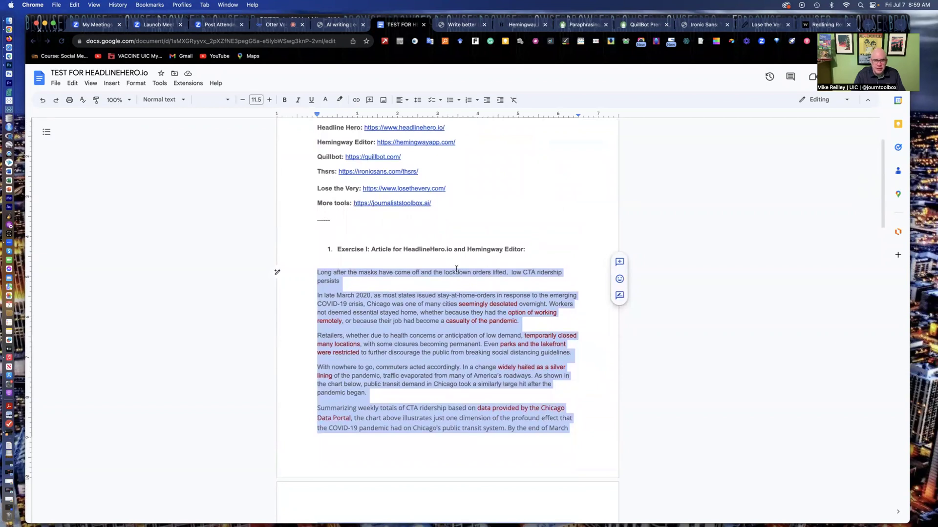
pyautogui.click(460, 25)
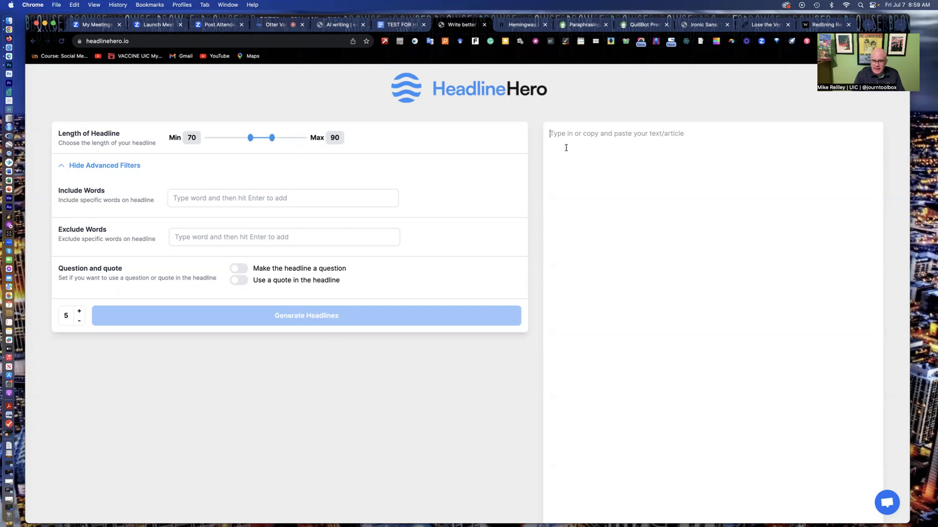
pyautogui.press('super+v')
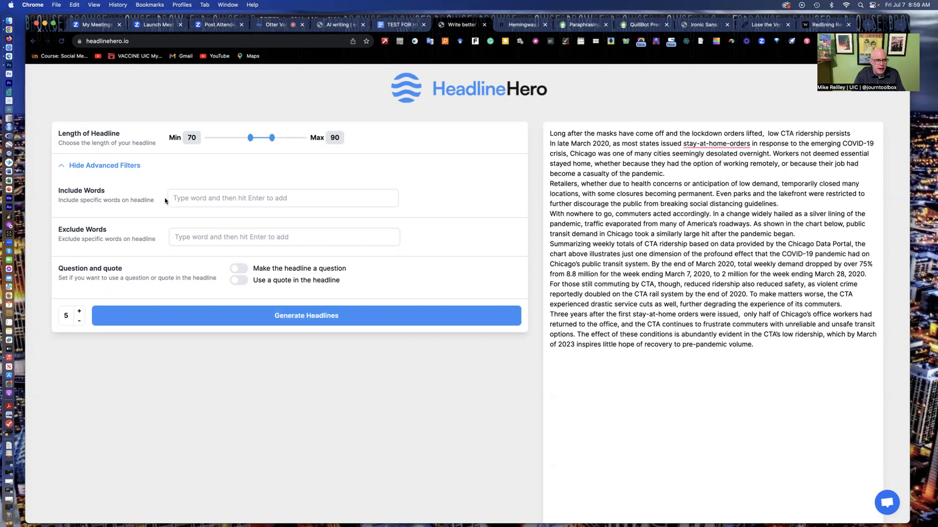
# Add CTA and ridership as words every generated headline must include.
pyautogui.click(205, 198)
pyautogui.write('CTA,')
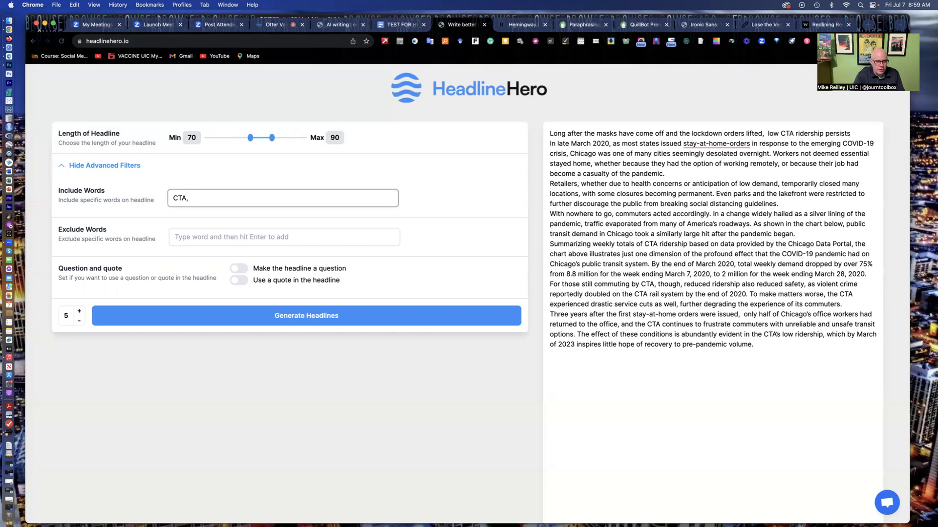
pyautogui.write('ridership')
pyautogui.click(79, 321)
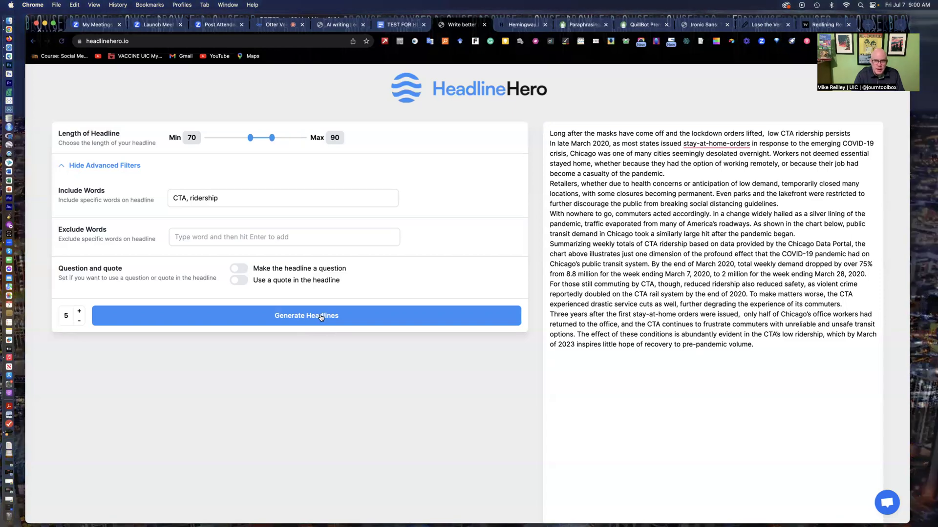
# Generate headlines for the CTA article, producing five 81–87 character suggestions.
pyautogui.click(321, 318)
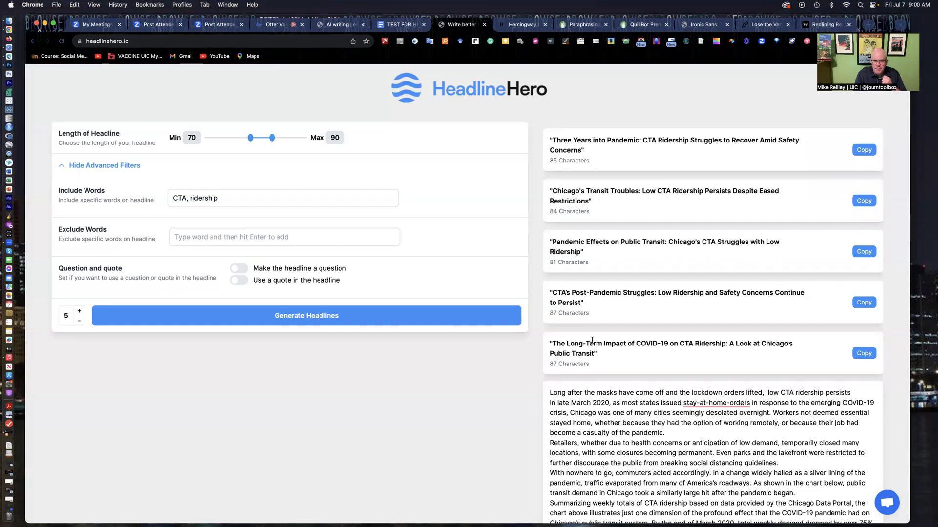
# Accept the 'stay-at-home orders' spelling fix and copy the CTA's Post-Pandemic Struggles headline.
pyautogui.moveTo(553, 292); pyautogui.dragTo(584, 301)
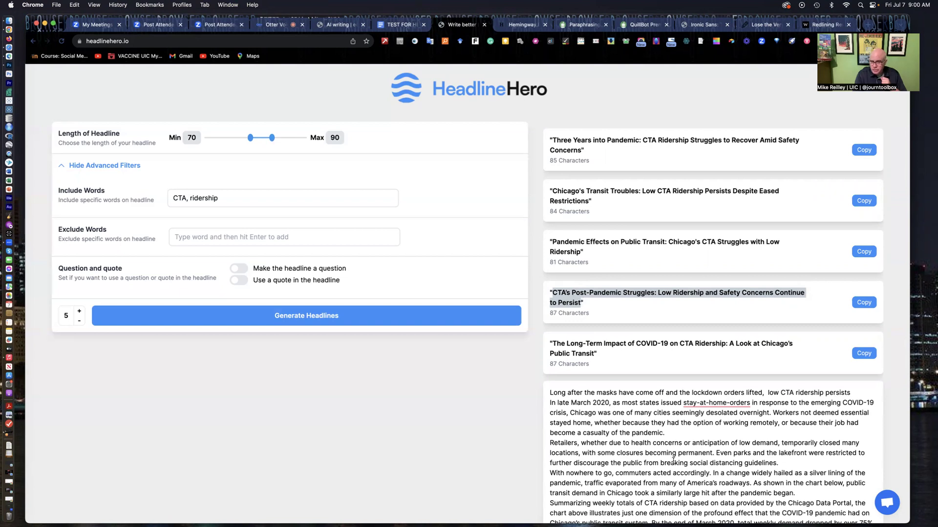
pyautogui.scroll(-5, 673, 461)
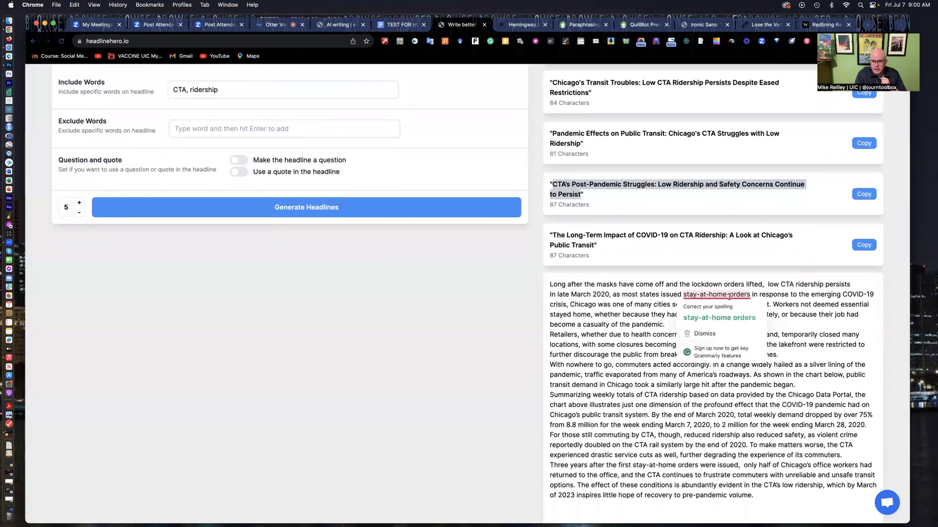
pyautogui.click(729, 296)
pyautogui.press('BackSpace')
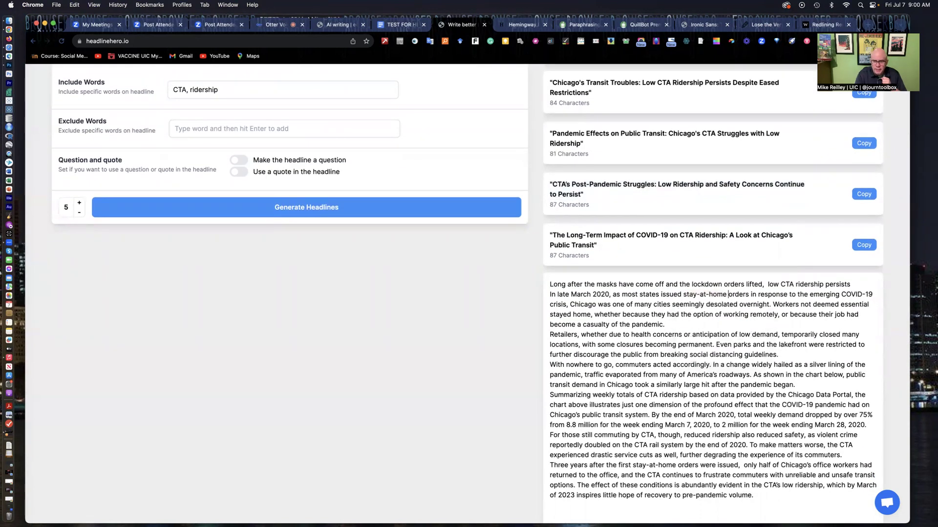
pyautogui.scroll(5, 622, 319)
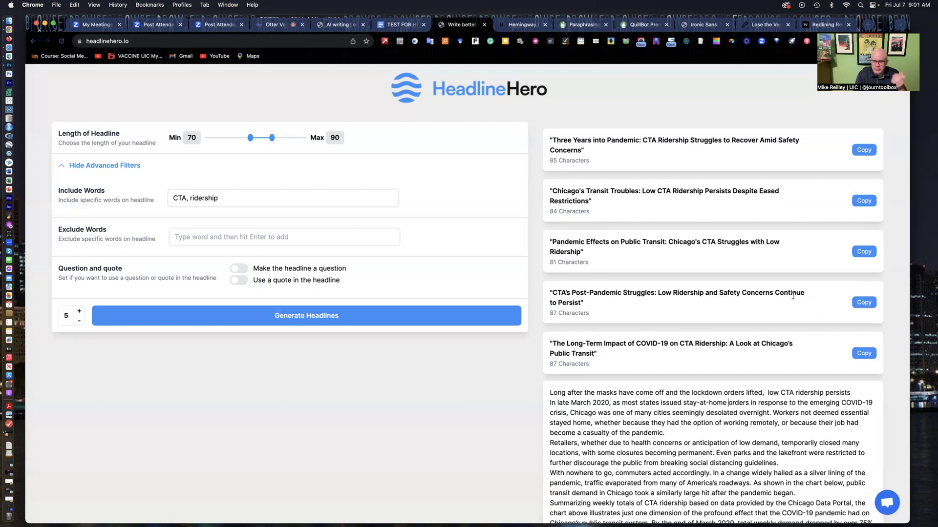
pyautogui.click(871, 305)
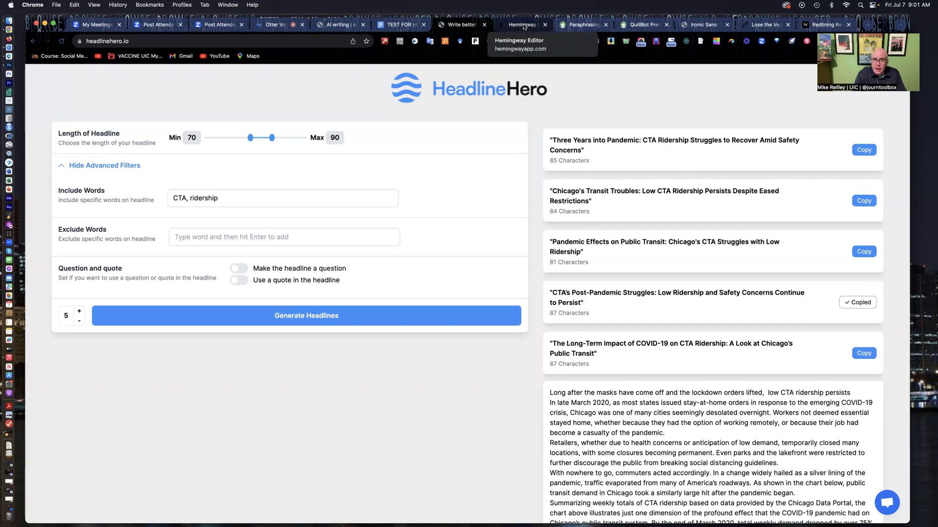
# In Hemingway Editor, paste the CTA headline over the sample text to see its Grade 10, then undo.
pyautogui.click(523, 25)
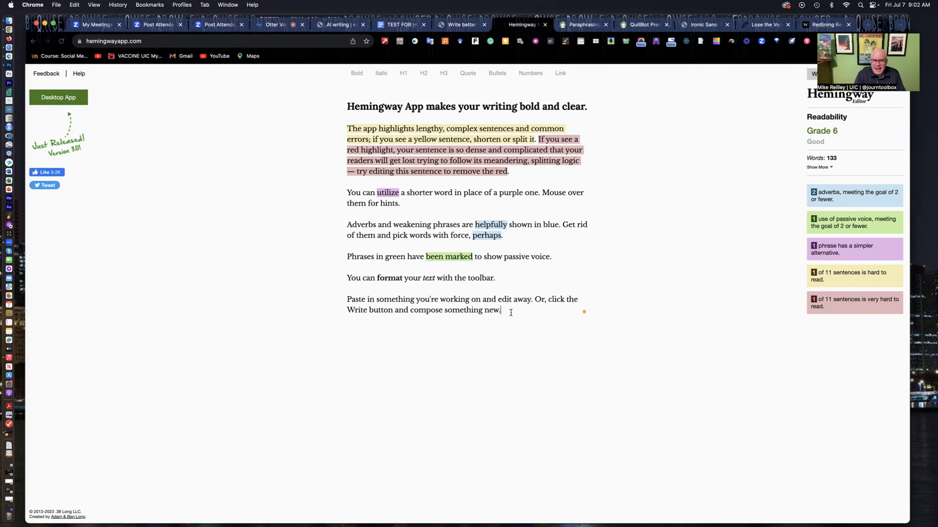
pyautogui.moveTo(511, 312); pyautogui.dragTo(347, 123)
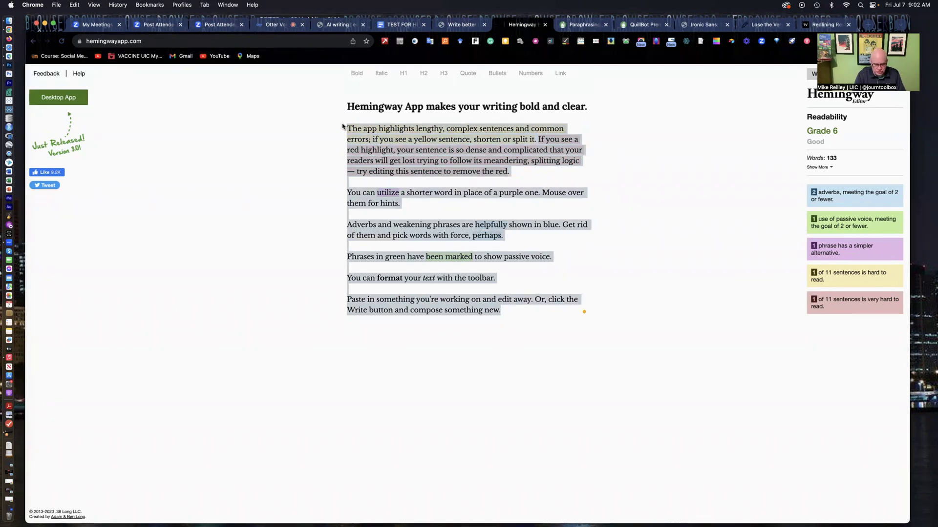
pyautogui.press('super+v')
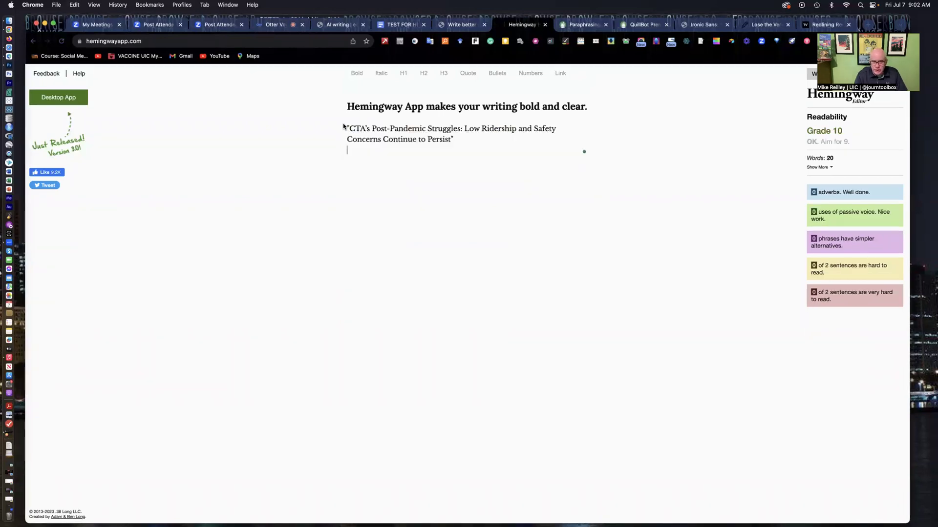
pyautogui.press('super+z')
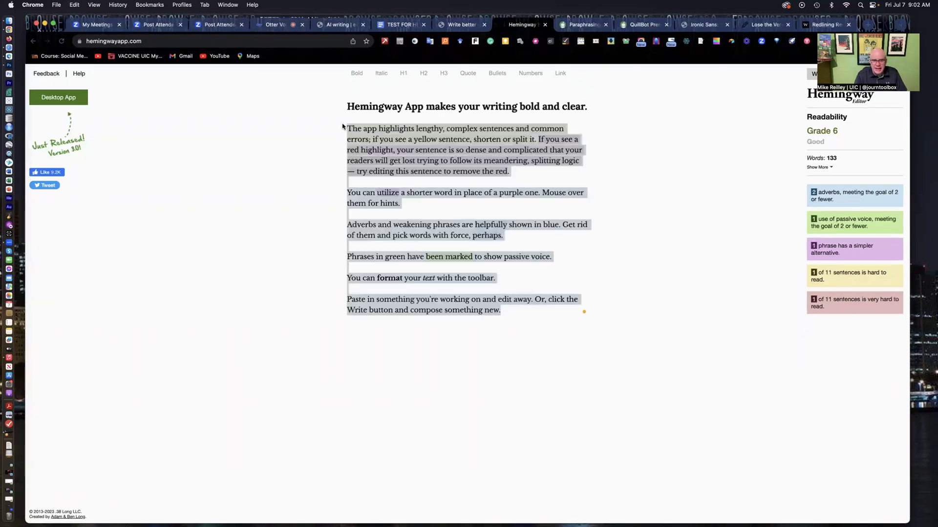
# Copy the entire Exercise I CTA ridership article from the handout and head back toward Hemingway.
pyautogui.click(404, 25)
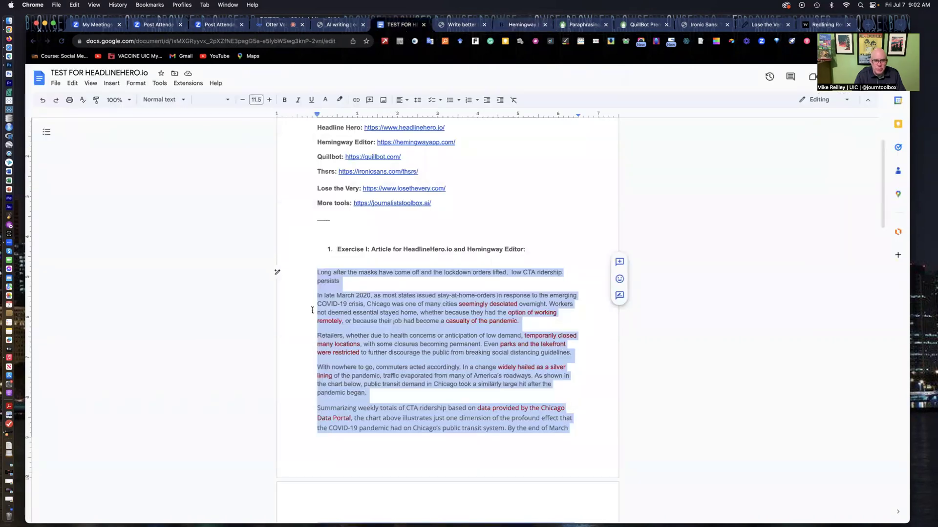
pyautogui.click(315, 271)
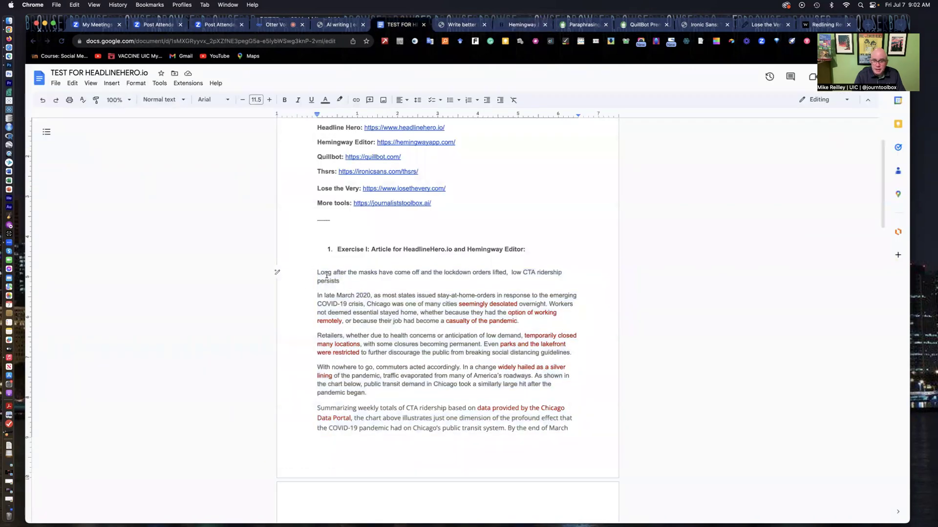
pyautogui.moveTo(326, 275); pyautogui.dragTo(452, 390)
pyautogui.scroll(-5, 384, 335)
pyautogui.scroll(-2, 386, 326)
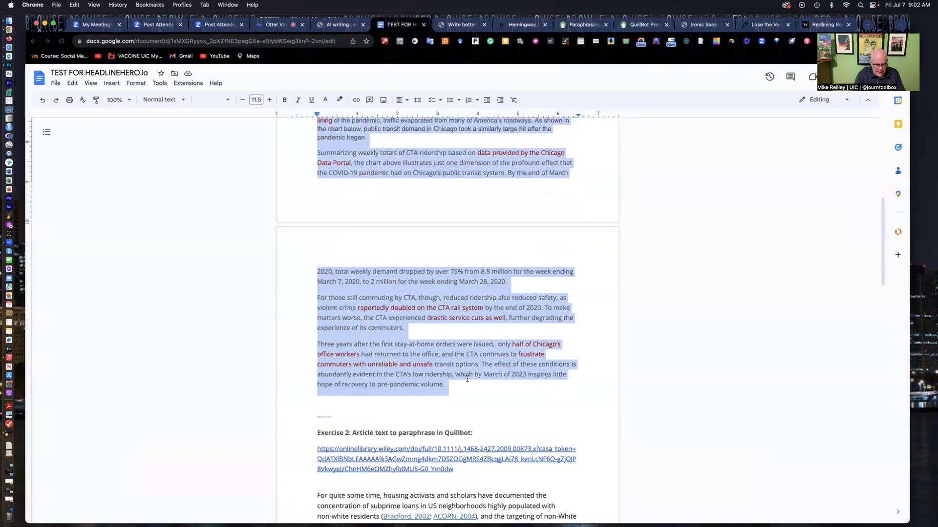
pyautogui.click(459, 26)
# Replace Hemingway's sample text with the CTA article and review its Grade 13, 337-word analysis.
pyautogui.click(514, 26)
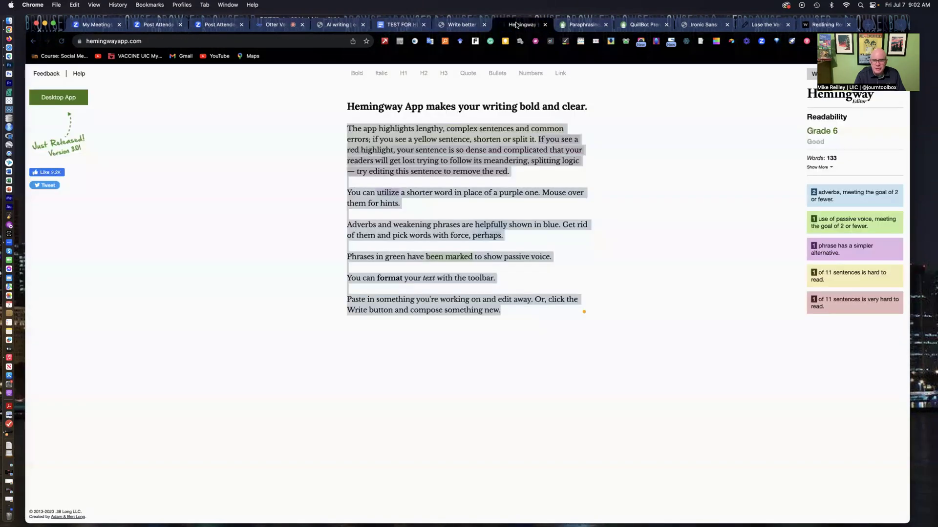
pyautogui.press('BackSpace')
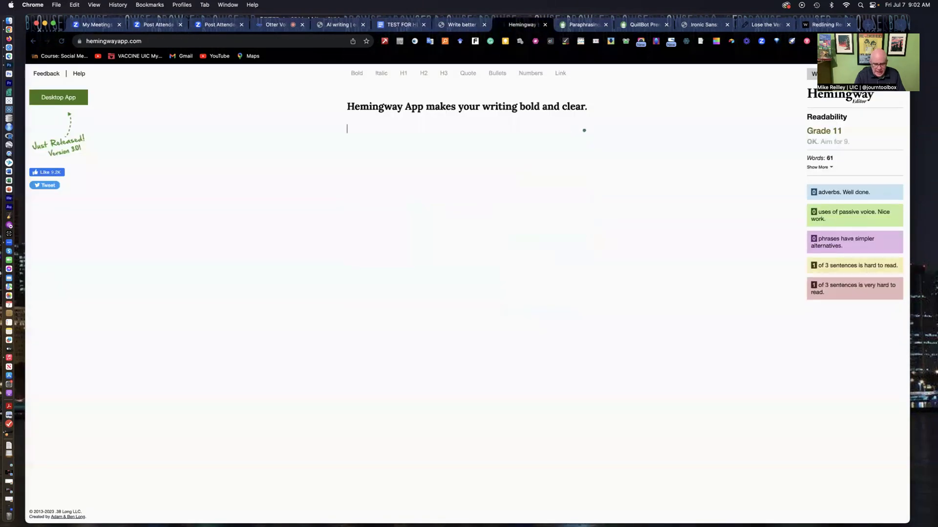
pyautogui.press('super+v')
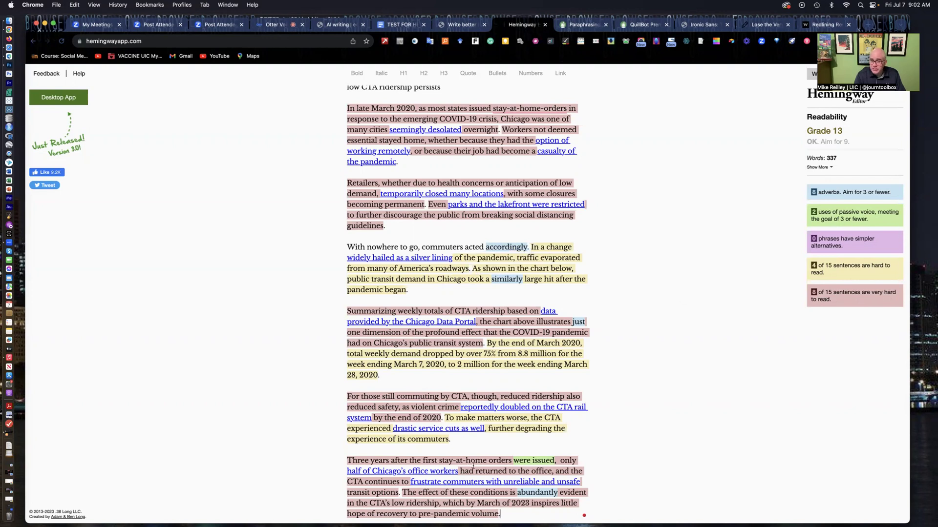
pyautogui.moveTo(533, 459)
pyautogui.scroll(-1, 471, 412)
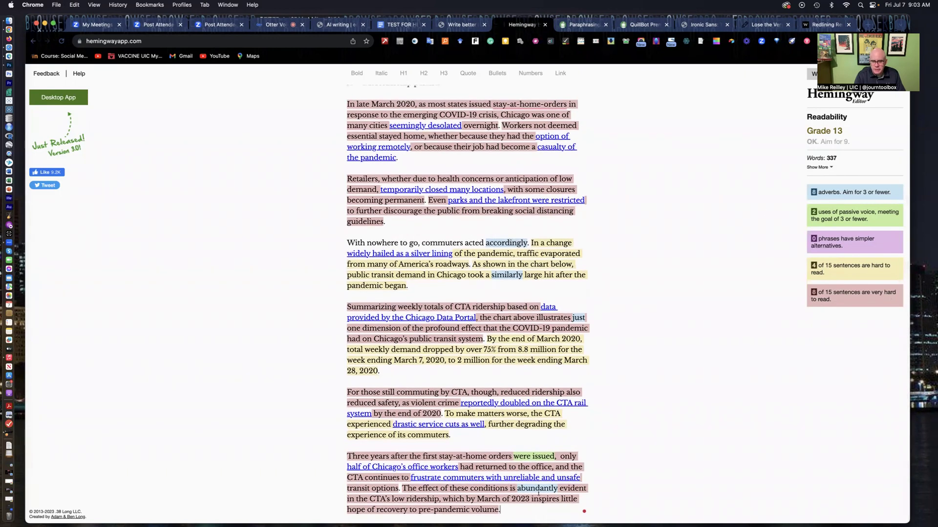
pyautogui.moveTo(541, 490)
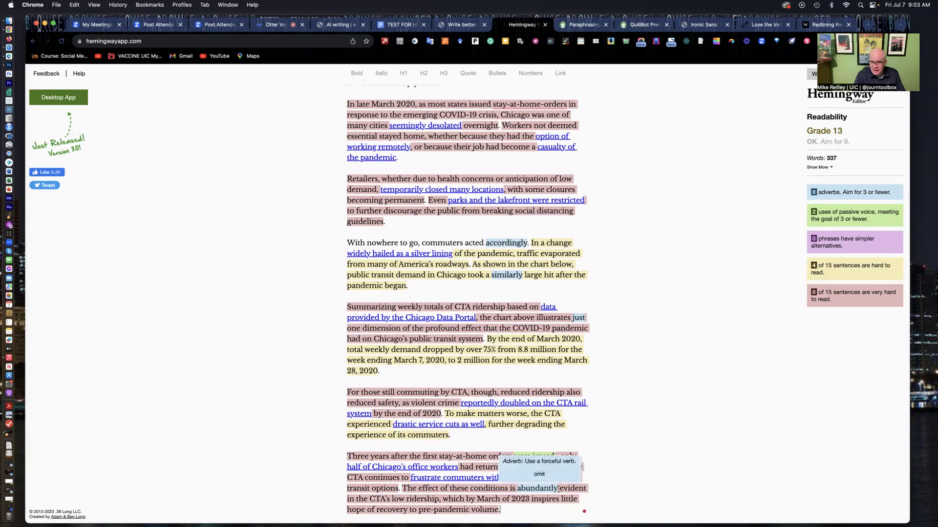
pyautogui.moveTo(498, 254)
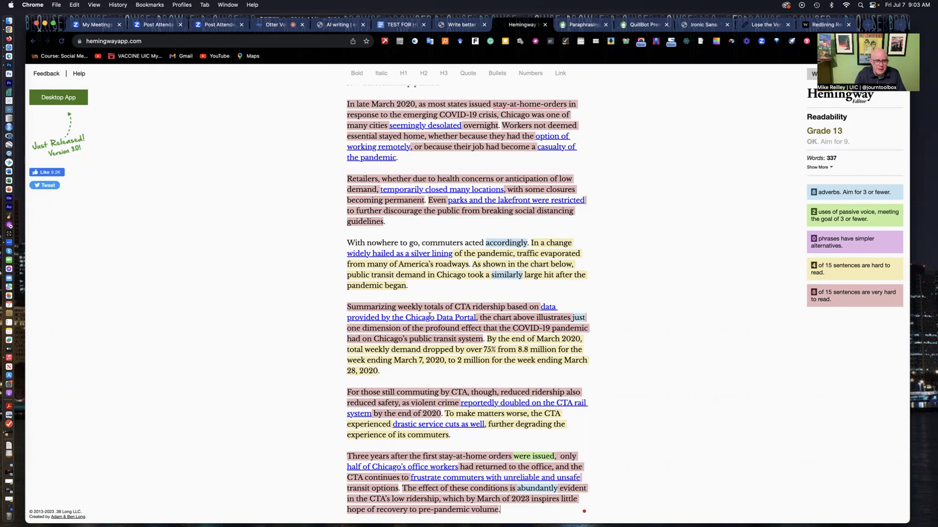
pyautogui.scroll(3, 429, 317)
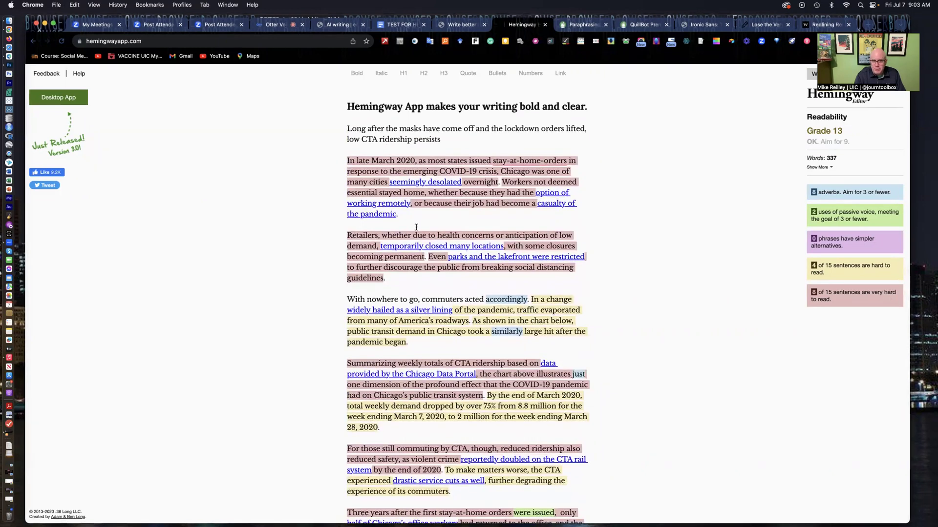
pyautogui.scroll(-3, 416, 227)
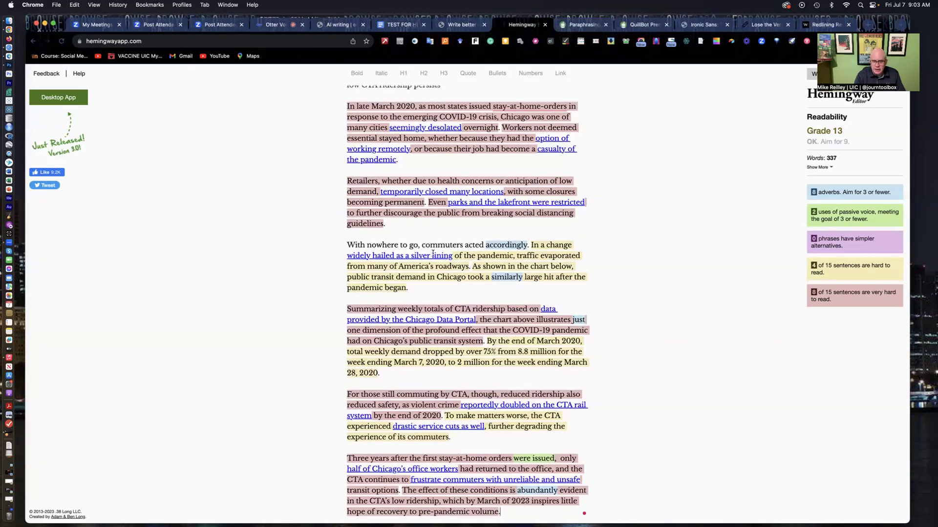
pyautogui.scroll(-1, 433, 253)
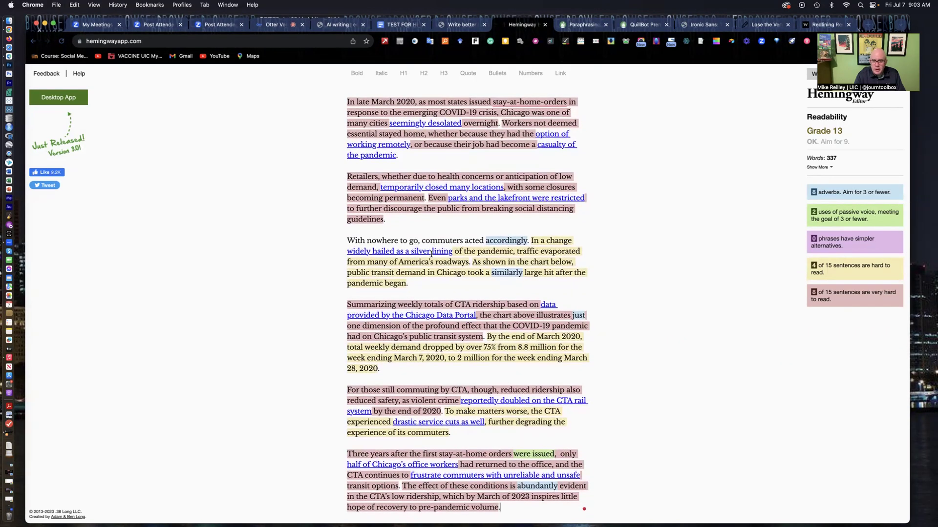
pyautogui.scroll(3, 431, 253)
pyautogui.scroll(-3, 431, 255)
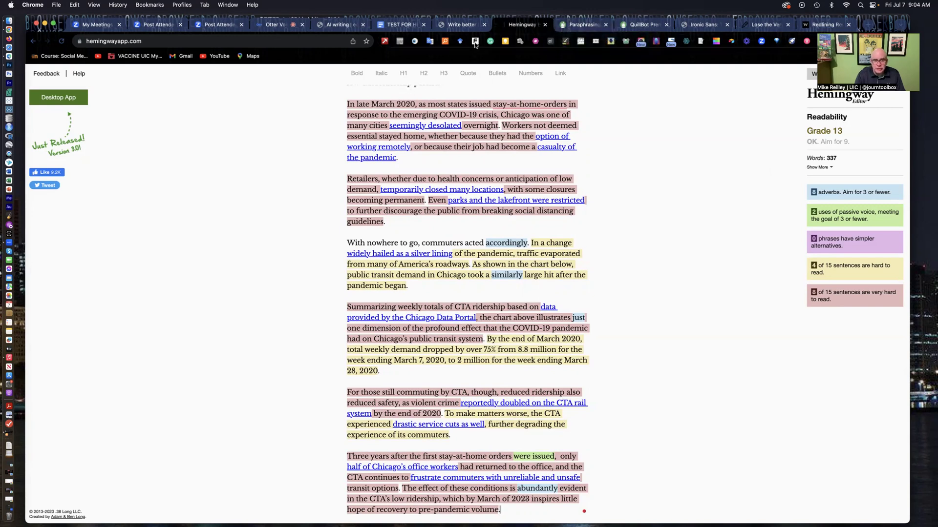
# Review QuillBot Premium's comparison of the Basic 125-word limit with Premium's unlimited words and modes.
pyautogui.click(579, 26)
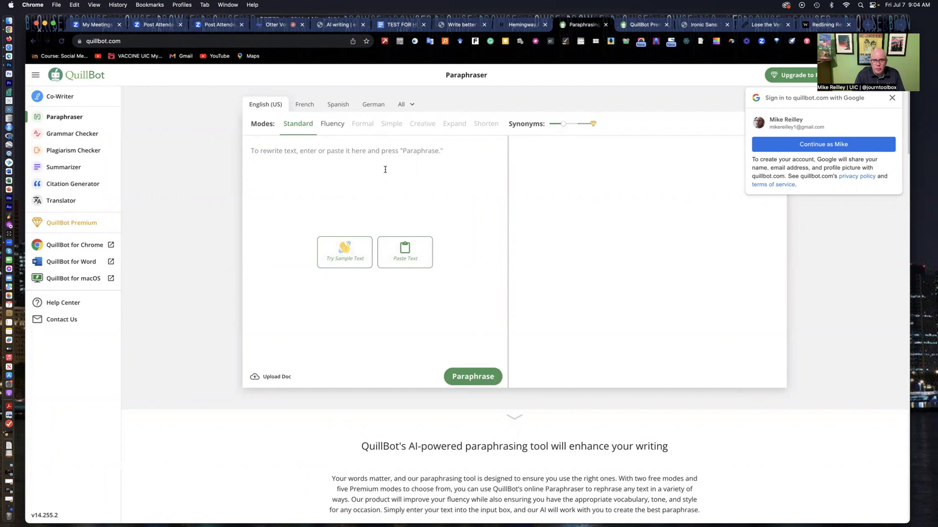
pyautogui.click(639, 25)
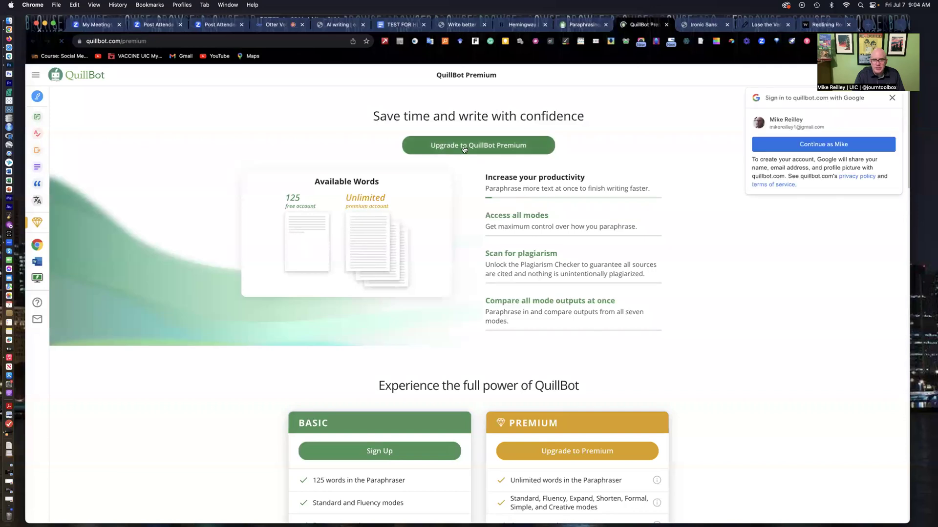
pyautogui.scroll(-5, 435, 169)
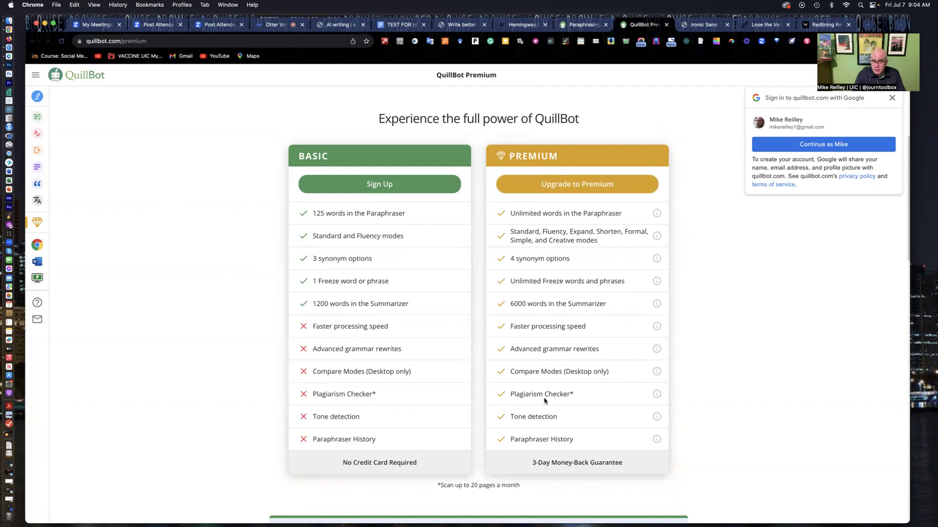
pyautogui.scroll(2, 546, 275)
pyautogui.scroll(5, 544, 273)
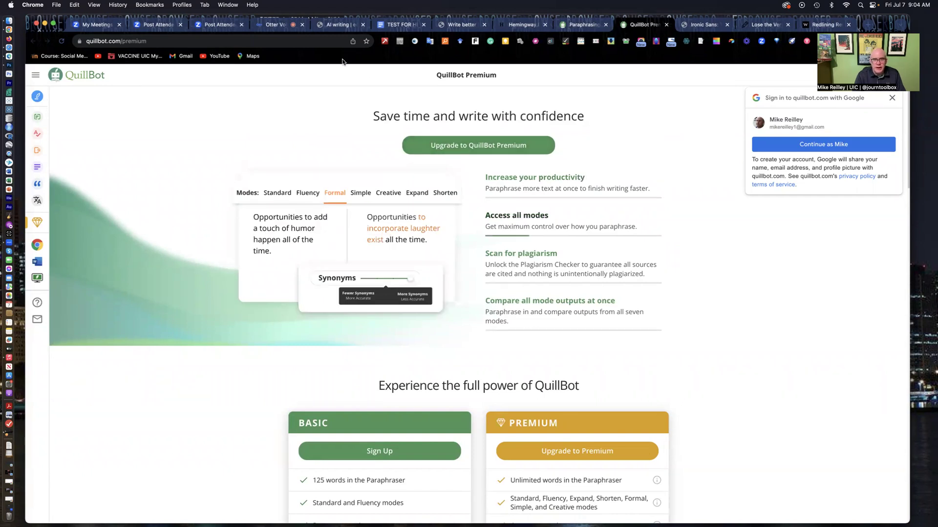
# Return to the Google Doc handout and locate the Exercise 2 subprime-lending passage.
pyautogui.click(393, 25)
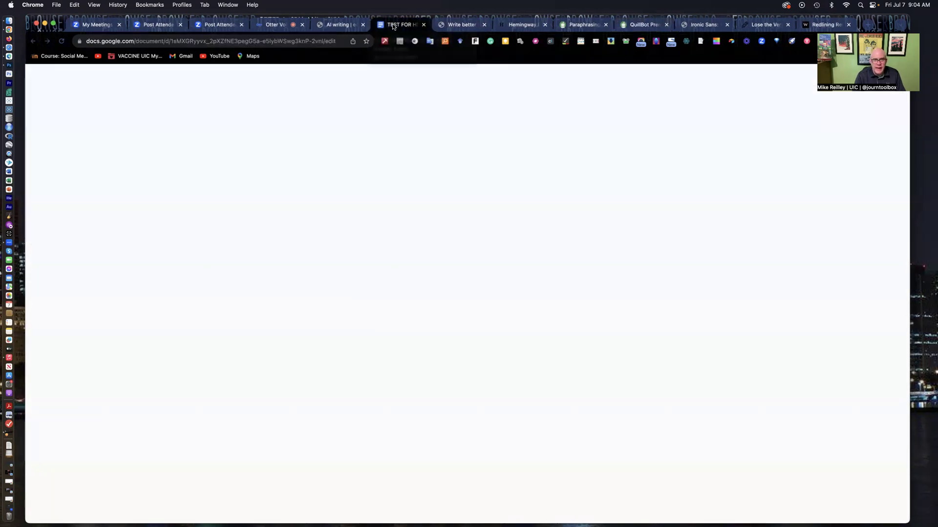
pyautogui.scroll(-4, 410, 336)
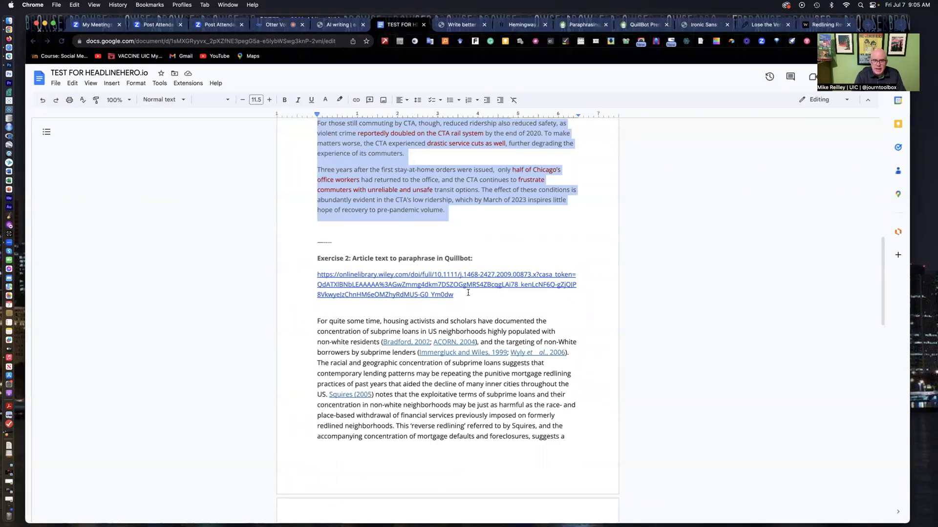
pyautogui.scroll(8, 340, 264)
pyautogui.scroll(-6, 339, 265)
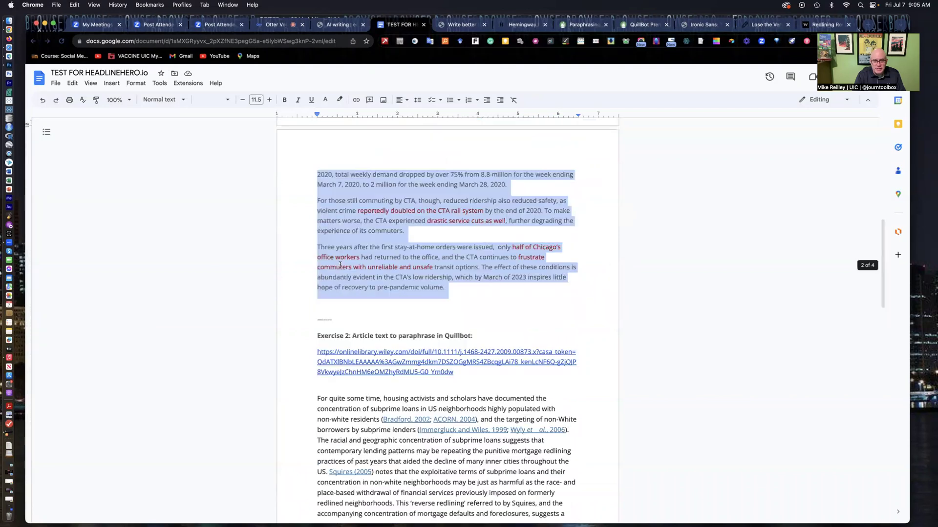
pyautogui.scroll(-10, 339, 264)
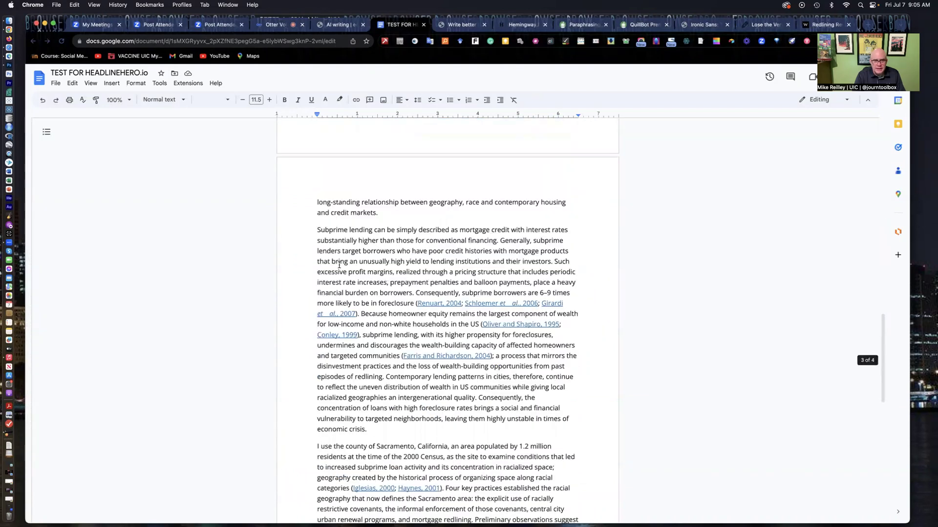
pyautogui.scroll(6, 340, 265)
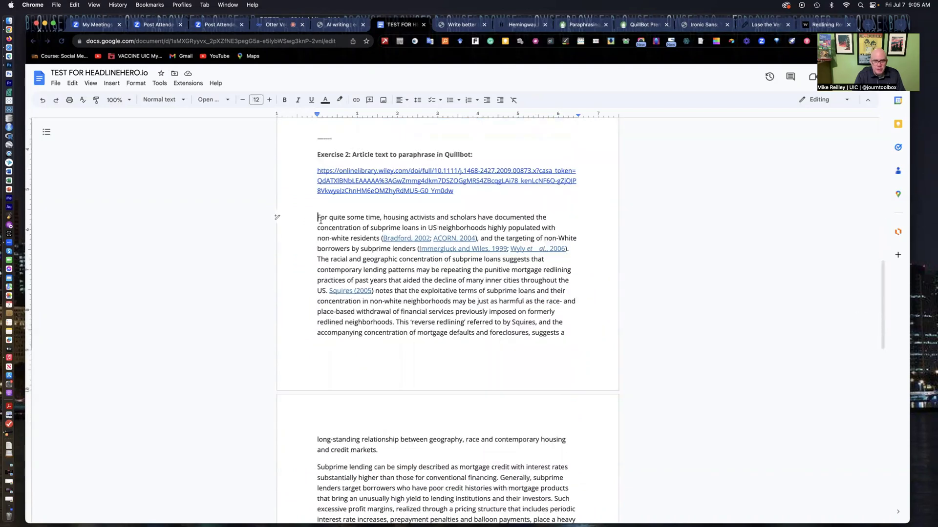
# Select the Exercise 2 passage from 'For quite some time' through 'Sacramento.'.
pyautogui.click(317, 218)
pyautogui.moveTo(317, 219); pyautogui.dragTo(398, 313)
pyautogui.scroll(-4, 396, 315)
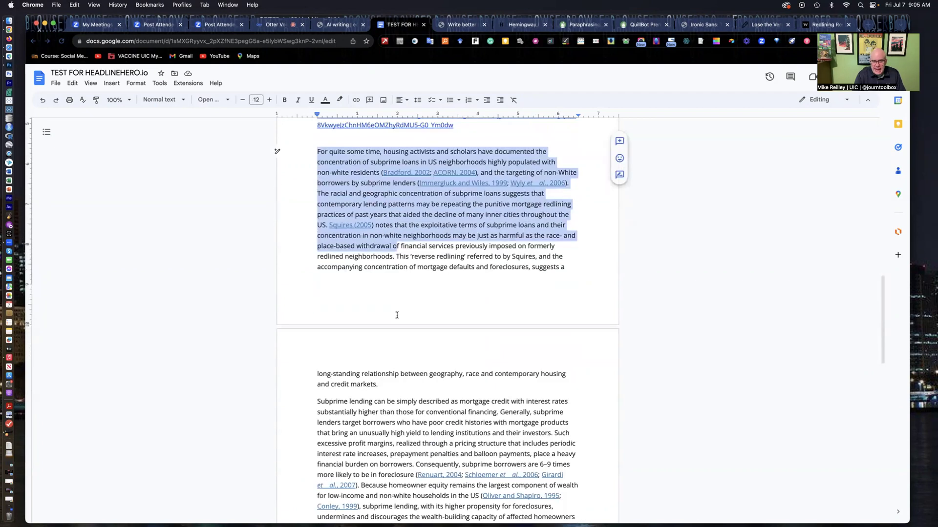
pyautogui.scroll(-9, 396, 315)
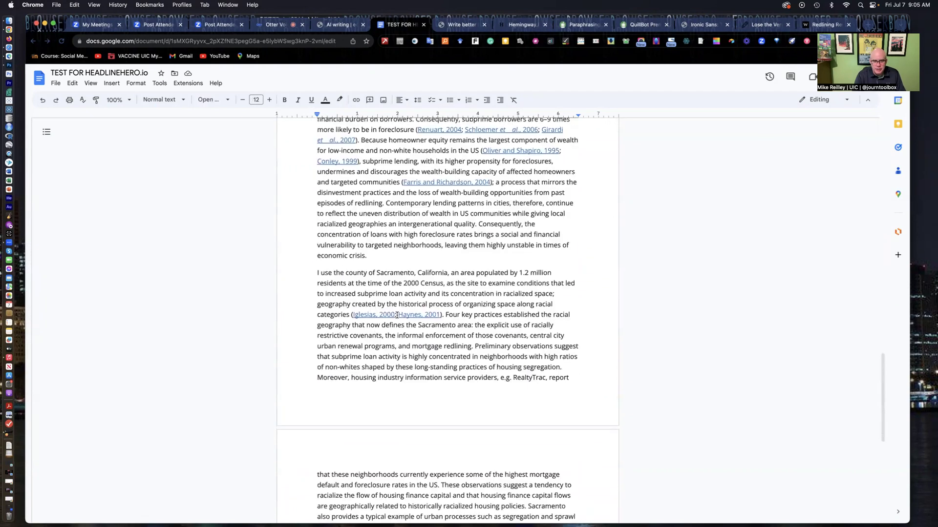
pyautogui.scroll(-4, 397, 315)
pyautogui.moveTo(397, 315); pyautogui.dragTo(403, 431)
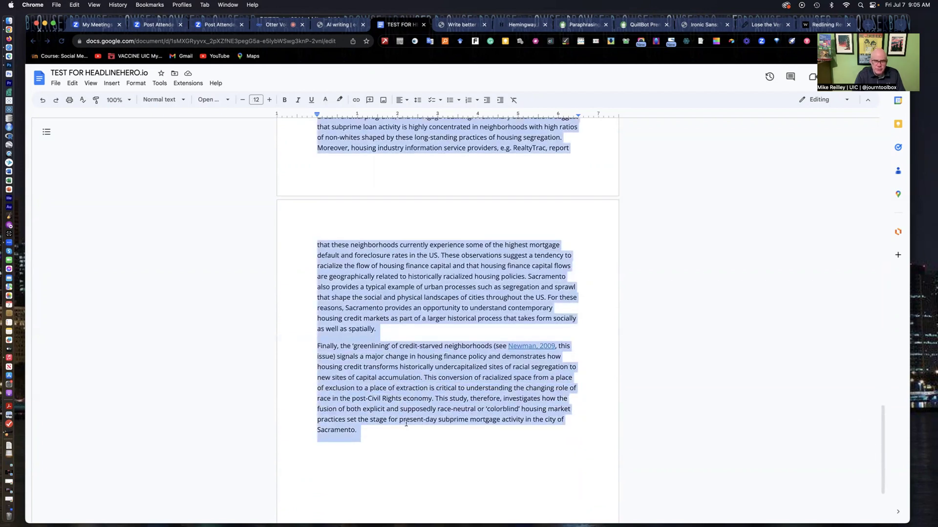
# Paste the subprime-lending passage into QuillBot's Paraphraser and get a Standard-mode rewrite.
pyautogui.click(581, 25)
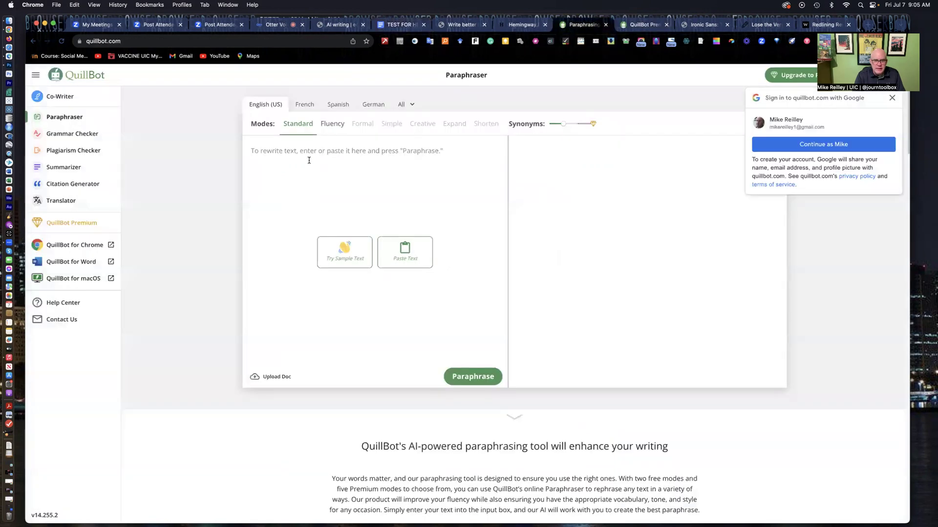
pyautogui.press('super+v')
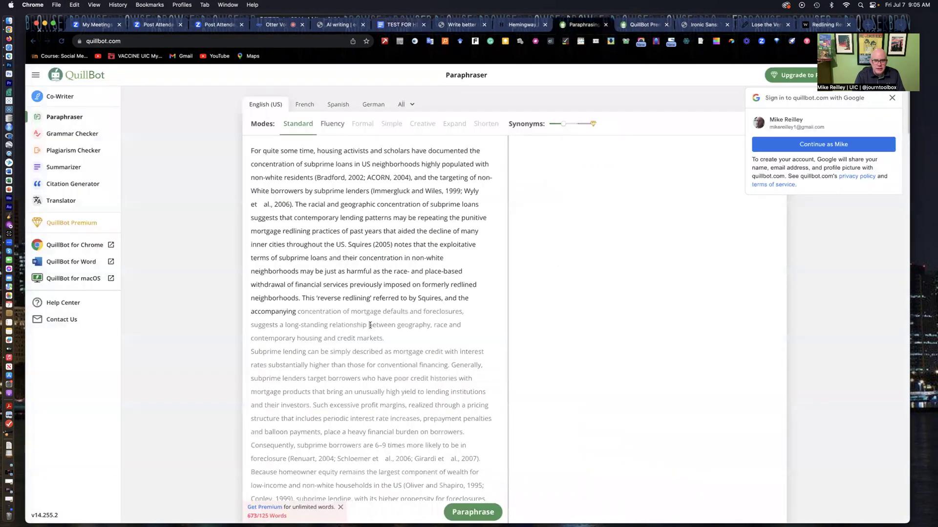
pyautogui.click(481, 512)
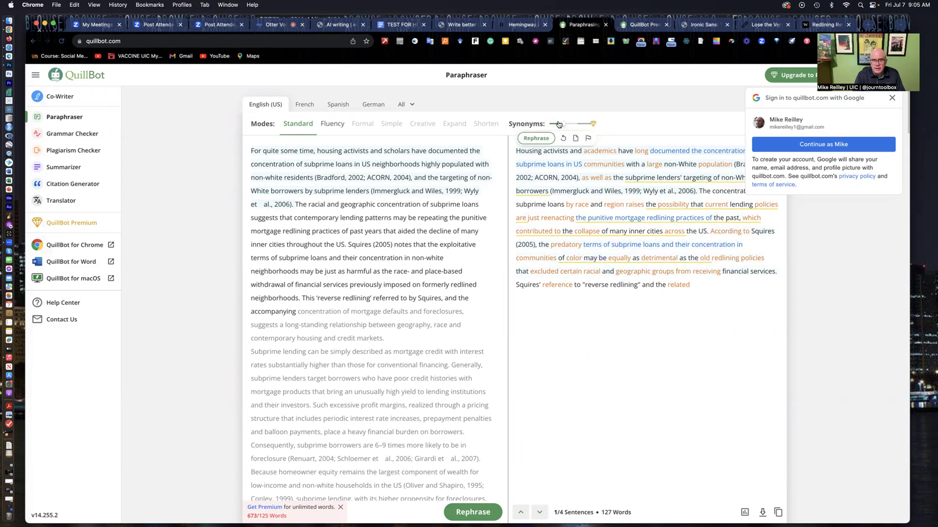
# Raise QuillBot's Synonyms slider and review the paraphrased output.
pyautogui.moveTo(564, 126); pyautogui.dragTo(575, 125)
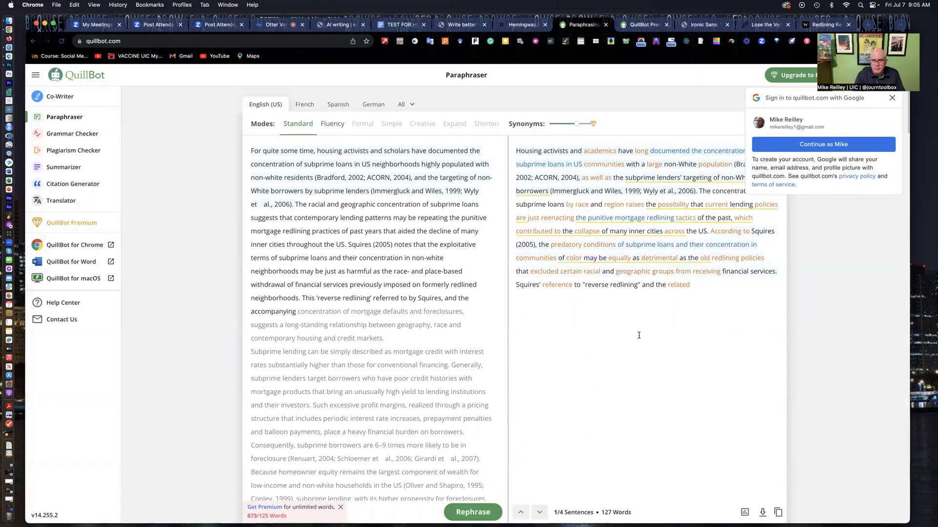
pyautogui.scroll(1, 639, 336)
pyautogui.scroll(-1, 638, 335)
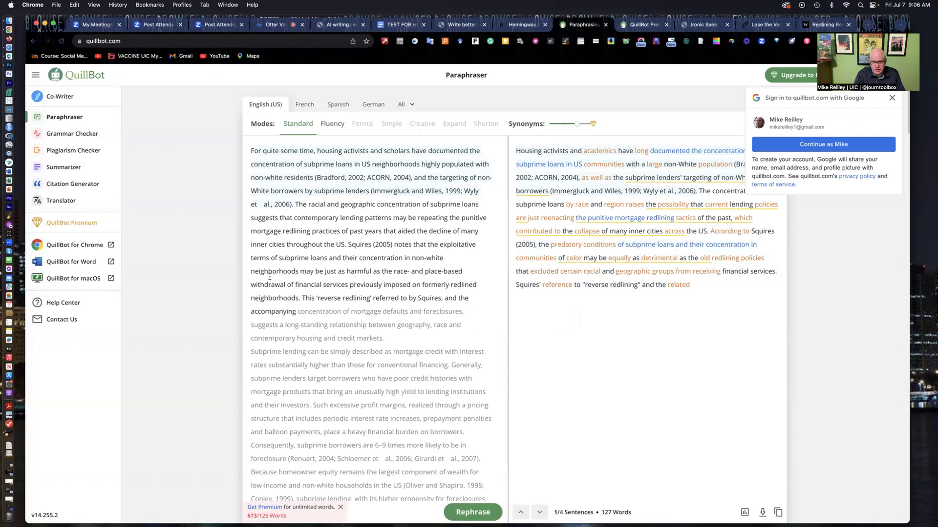
pyautogui.moveTo(603, 168)
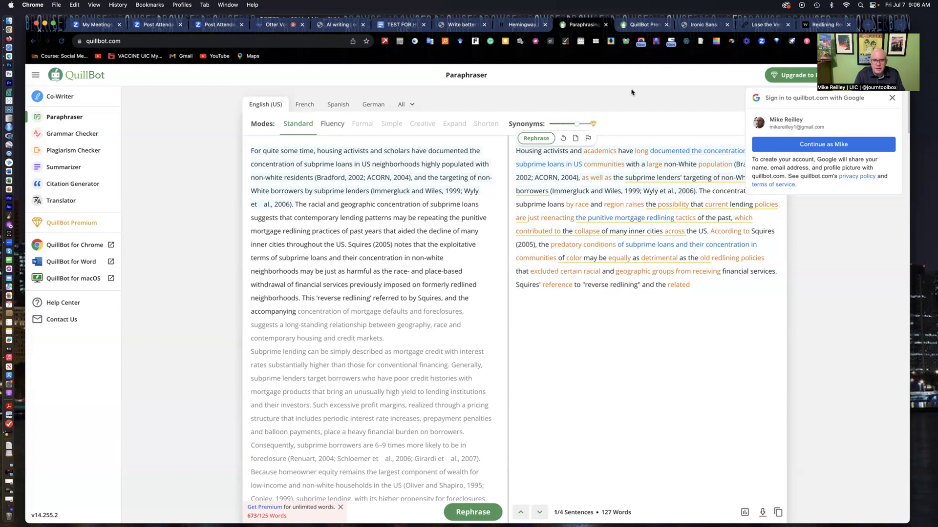
# Browse QuillBot's All languages list, then move on to the Thsrs shorter-thesaurus page.
pyautogui.click(413, 106)
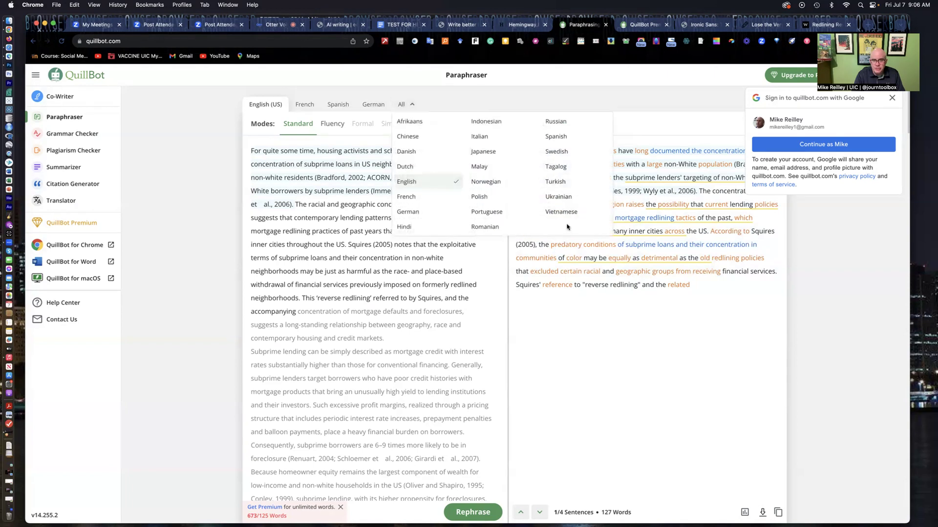
pyautogui.click(392, 311)
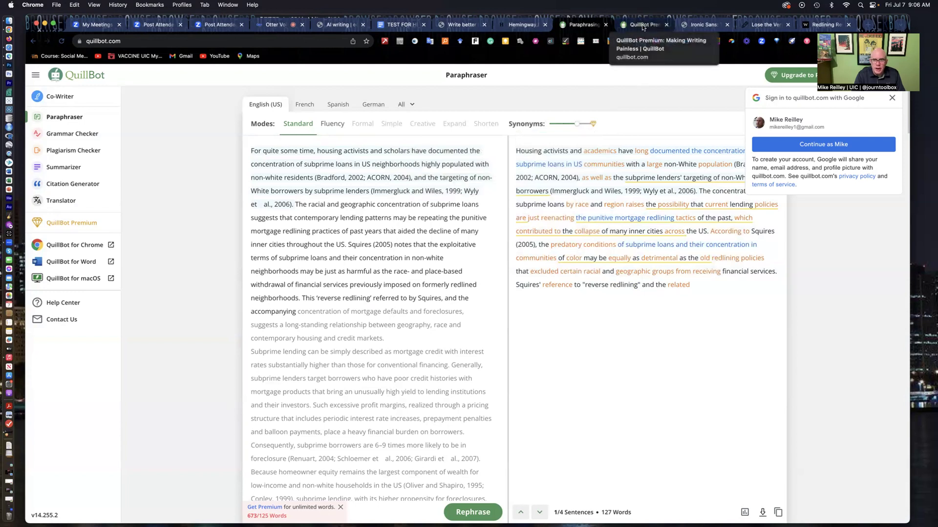
pyautogui.click(694, 25)
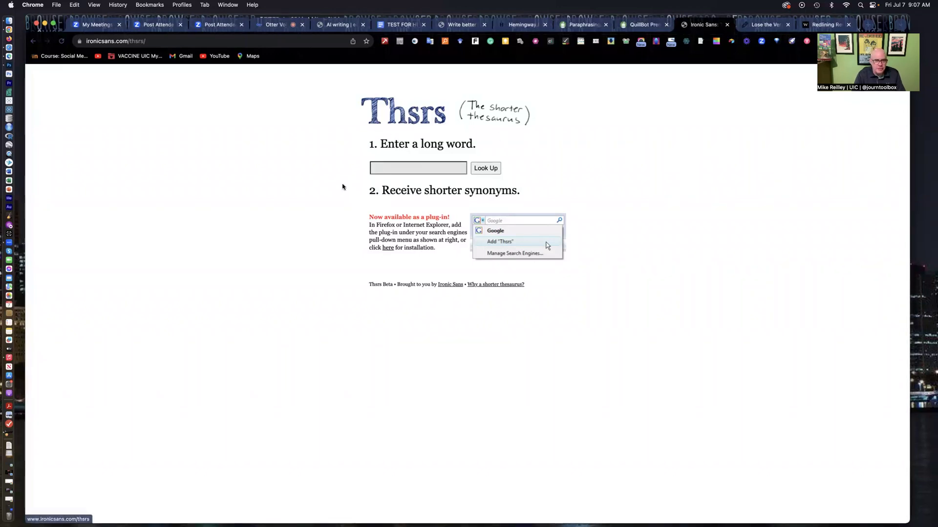
# Look up shorter synonyms for 'terminate' in Thsrs.
pyautogui.click(378, 167)
pyautogui.write('ter')
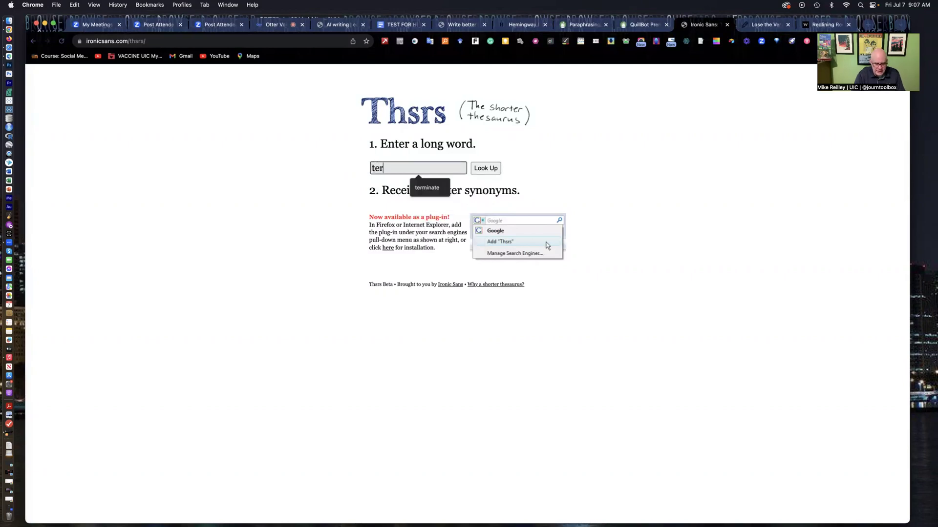
pyautogui.write('minate')
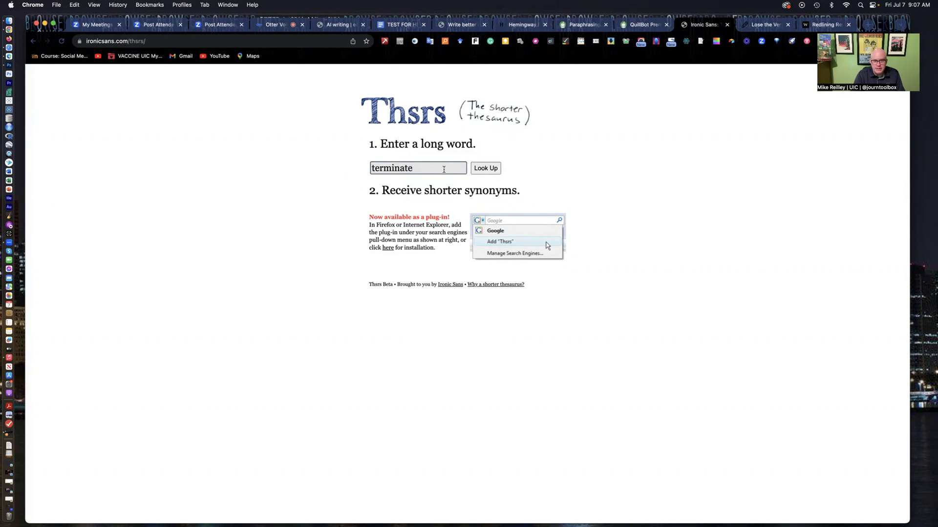
pyautogui.click(488, 169)
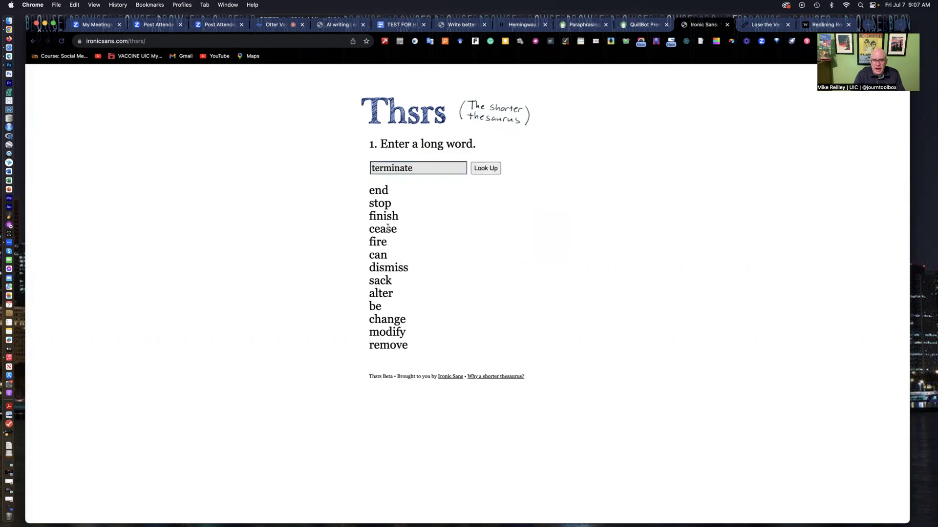
# Replace the word with 'purchase' and look up its shorter synonyms.
pyautogui.click(415, 167)
pyautogui.press('BackSpace')
pyautogui.press('BackSpace')
pyautogui.press('BackSpace')
pyautogui.press('BackSpace')
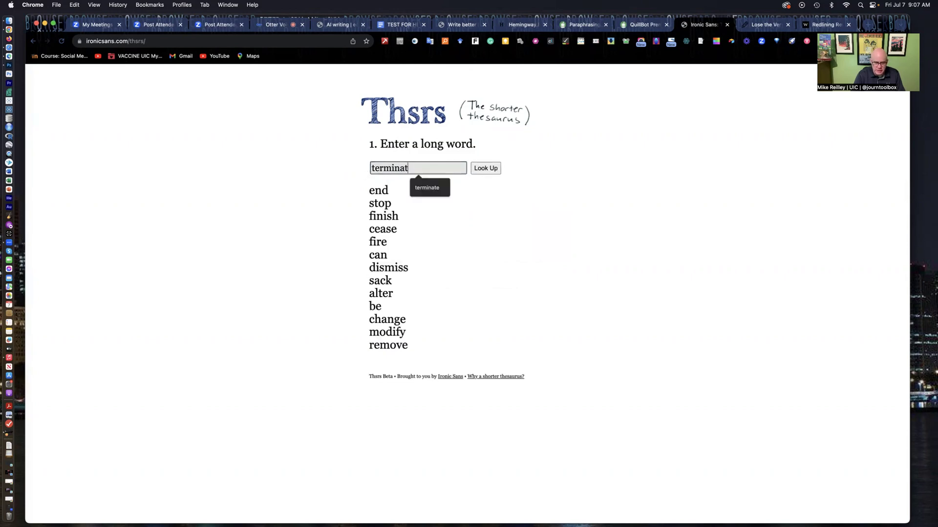
pyautogui.press('BackSpace')
pyautogui.press('BackSpace')
pyautogui.press('BackSpace')
pyautogui.press('BackSpace')
pyautogui.press('BackSpace')
pyautogui.write('purchases')
pyautogui.click(486, 168)
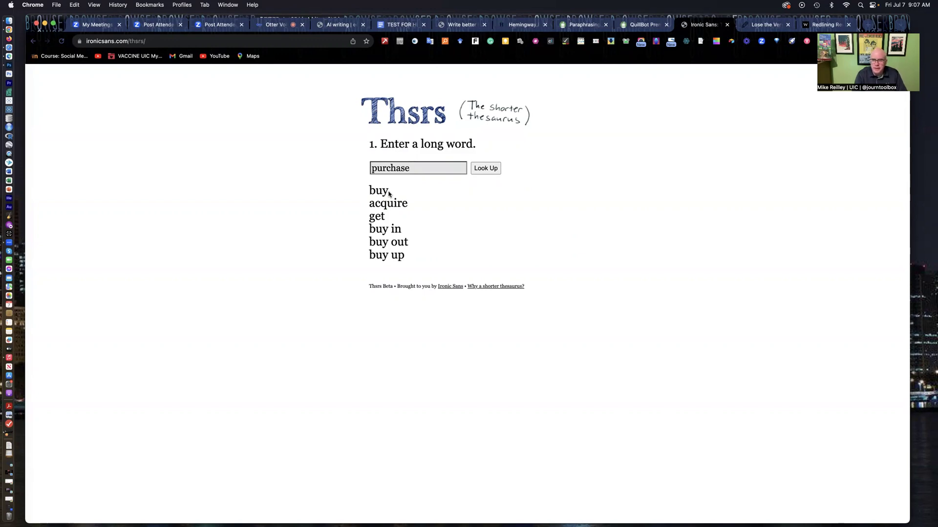
# Enter 'smart' after 'very' in Lose the Very's phrase builder, correcting the typo.
pyautogui.click(766, 25)
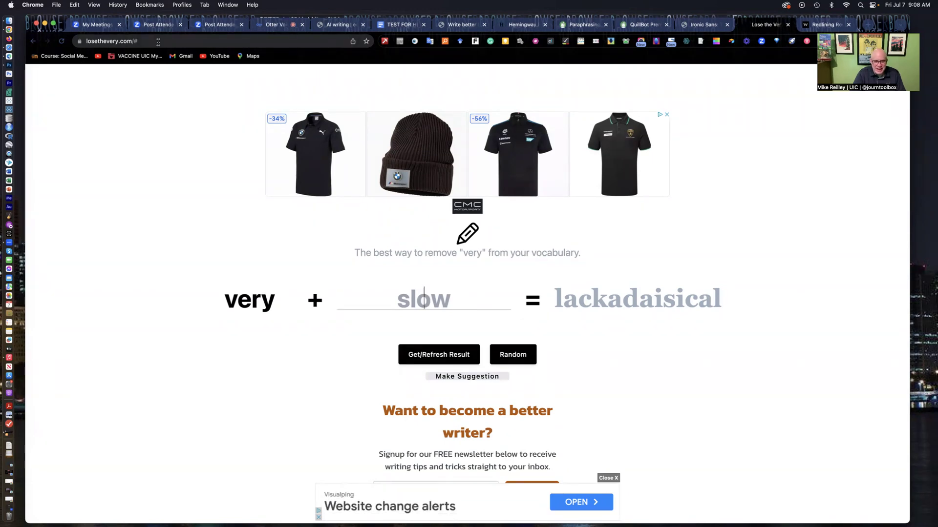
pyautogui.write('smaret')
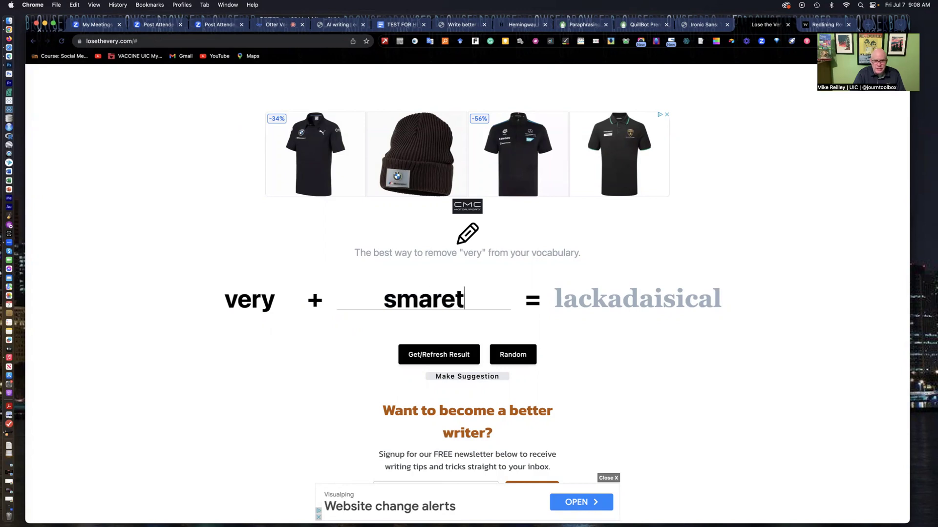
pyautogui.press('BackSpace')
pyautogui.press('BackSpace')
pyautogui.write('t')
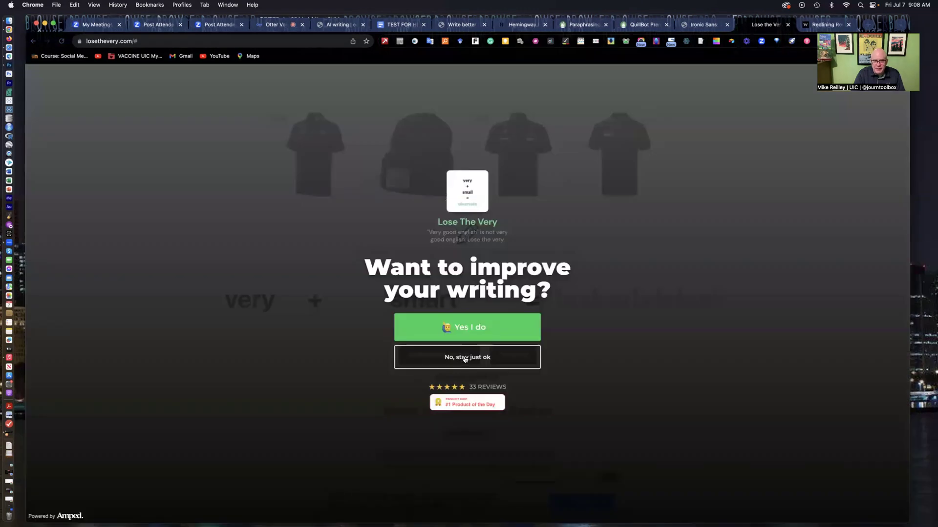
# Dismiss the 'Want to improve your writing?' newsletter popup with 'No, stay just ok'.
pyautogui.click(461, 356)
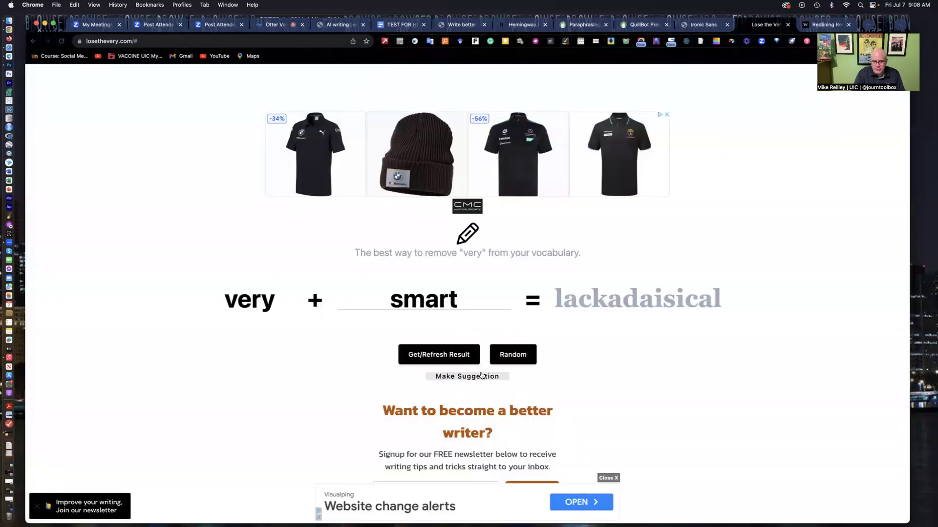
pyautogui.scroll(-1, 465, 369)
pyautogui.scroll(1, 465, 370)
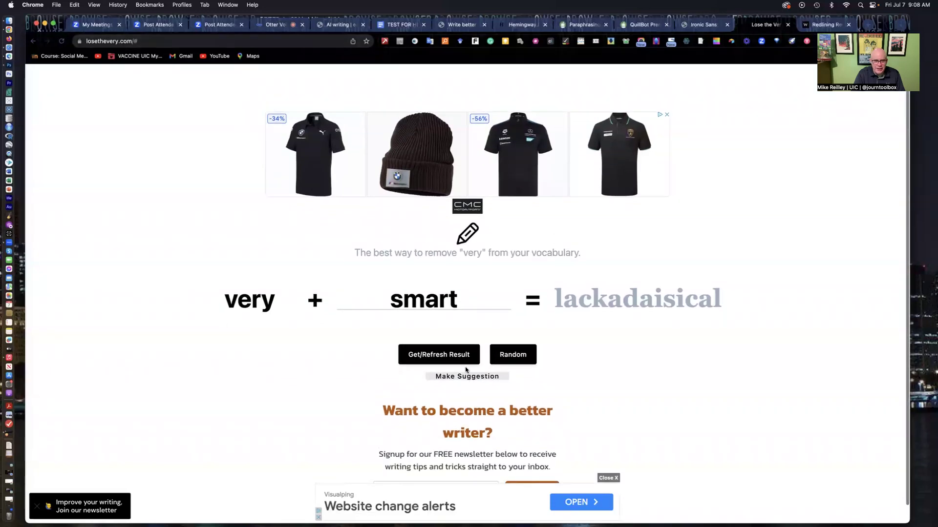
# Refresh 'very smart' results through ingenious, brilliant, gifted and bright until adept appears.
pyautogui.click(427, 358)
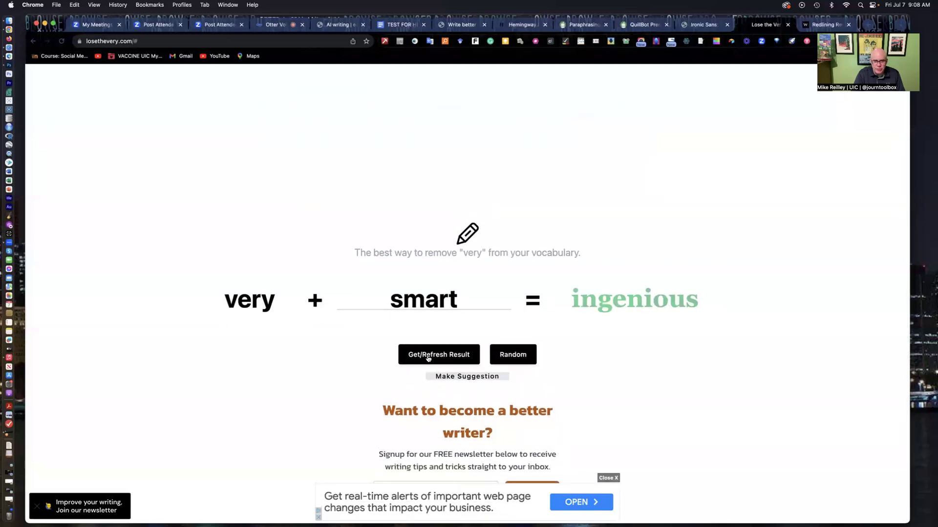
pyautogui.click(424, 359)
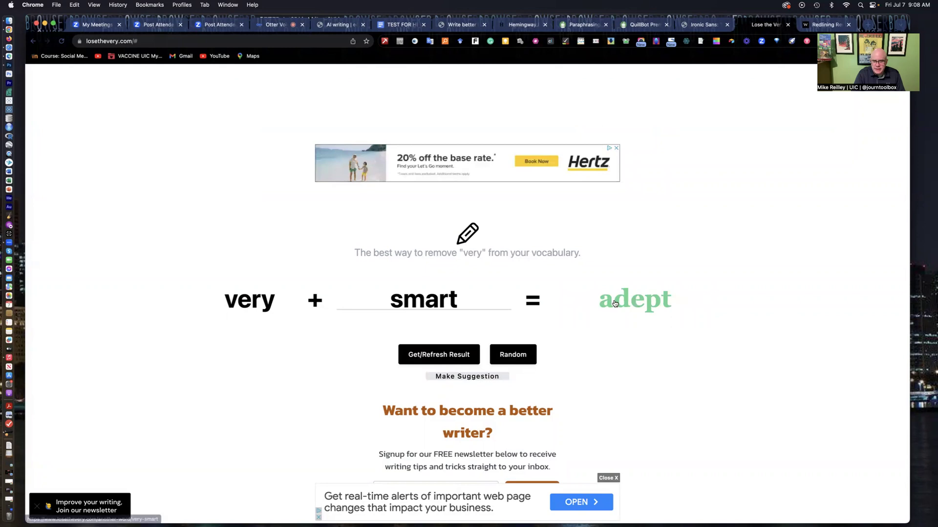
pyautogui.click(453, 359)
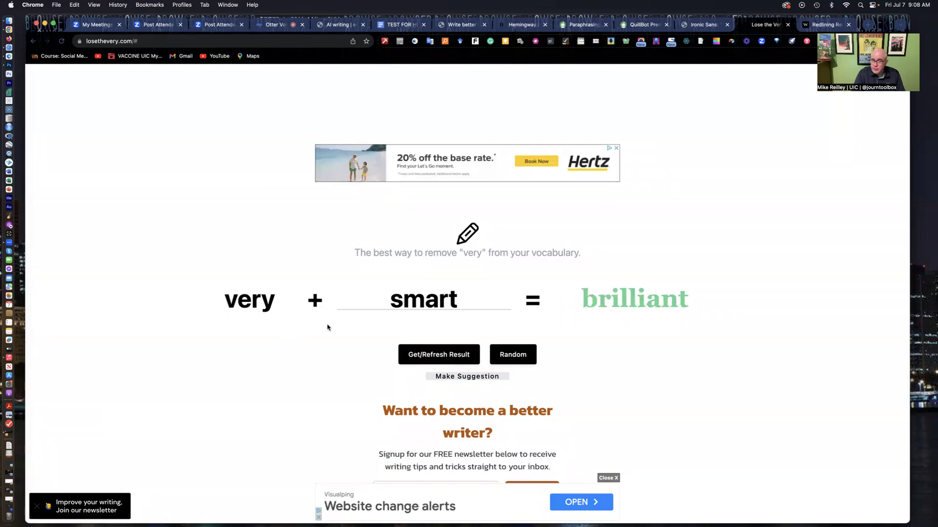
pyautogui.click(442, 360)
pyautogui.click(442, 361)
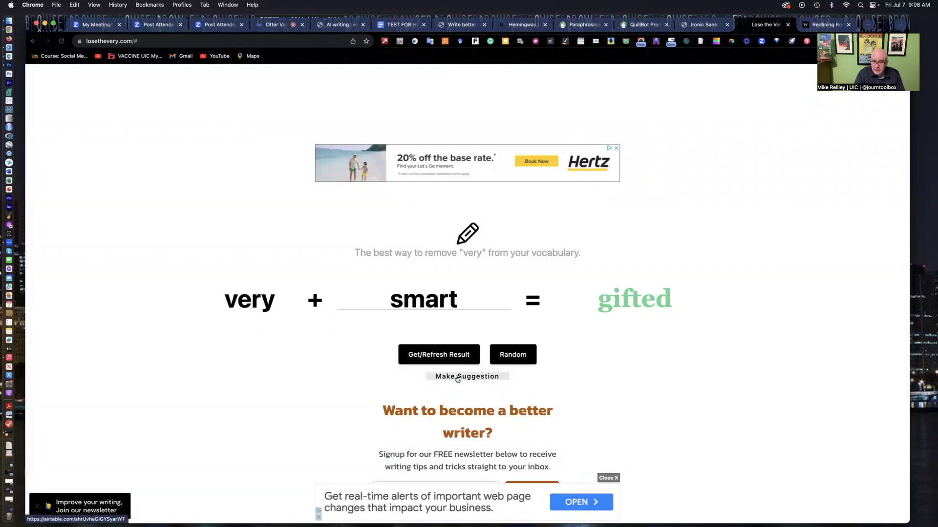
pyautogui.click(445, 360)
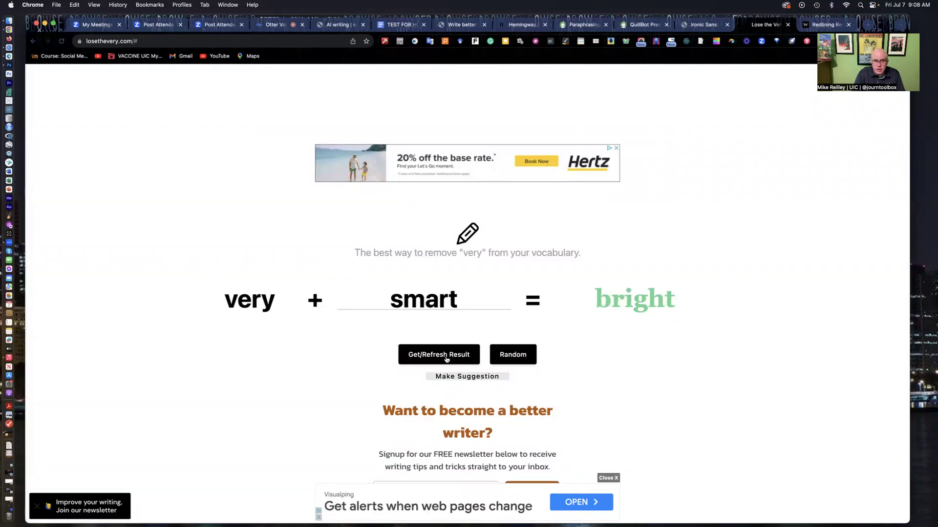
pyautogui.click(447, 359)
pyautogui.click(447, 359)
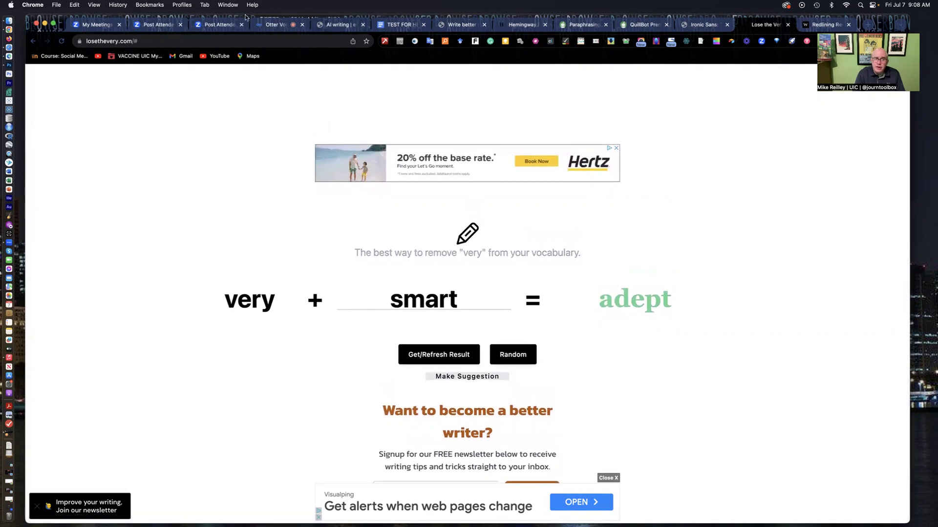
# Open Journalist's Toolbox AI and go to its home page of tool categories.
pyautogui.click(339, 25)
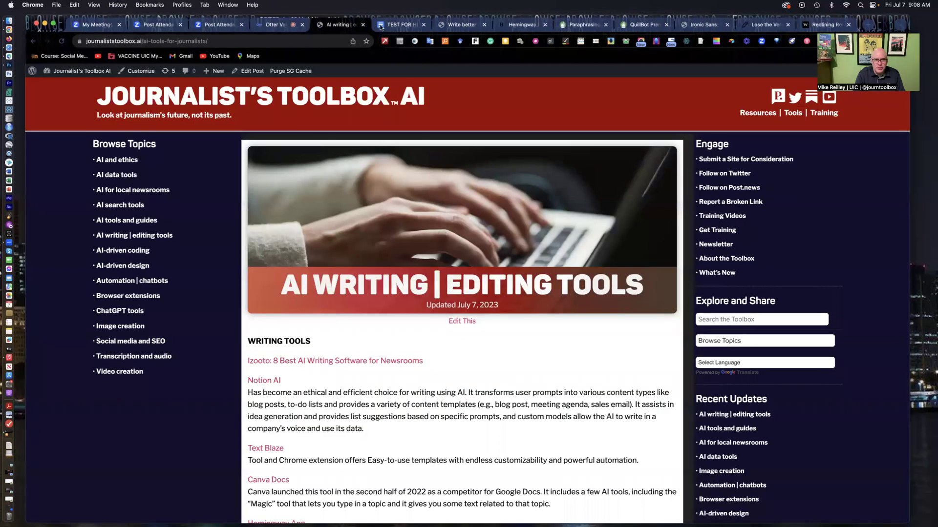
pyautogui.click(358, 95)
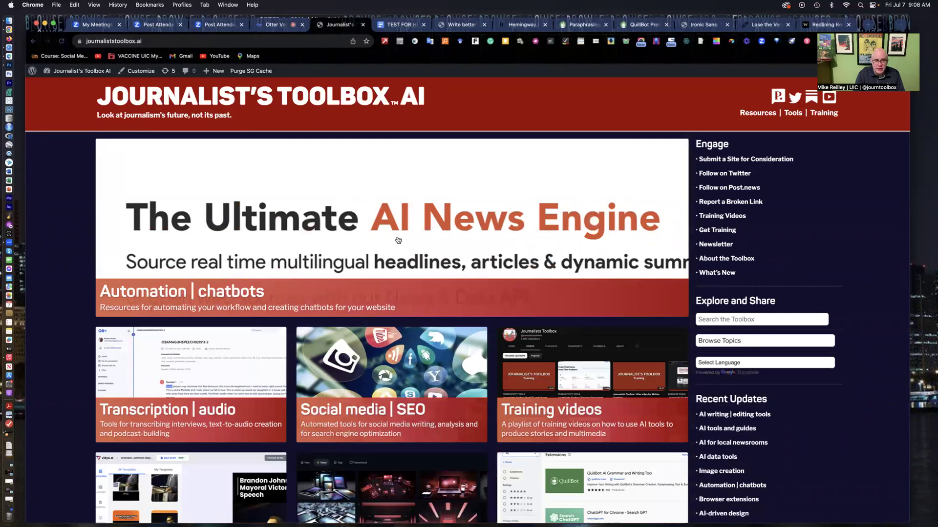
# Return to the TEST FOR HEADLINEHERO.io doc at its AI Editing Tools Handout heading.
pyautogui.click(401, 25)
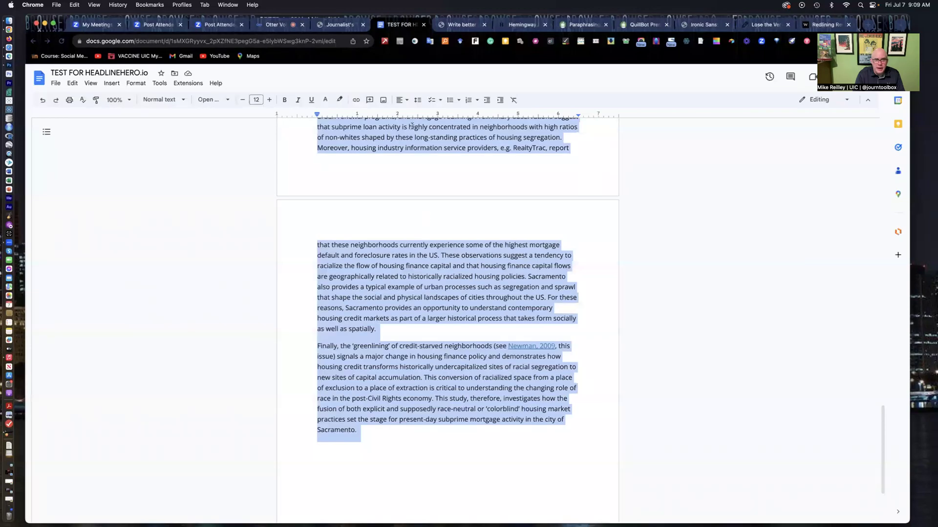
pyautogui.scroll(5, 426, 219)
pyautogui.scroll(20, 426, 218)
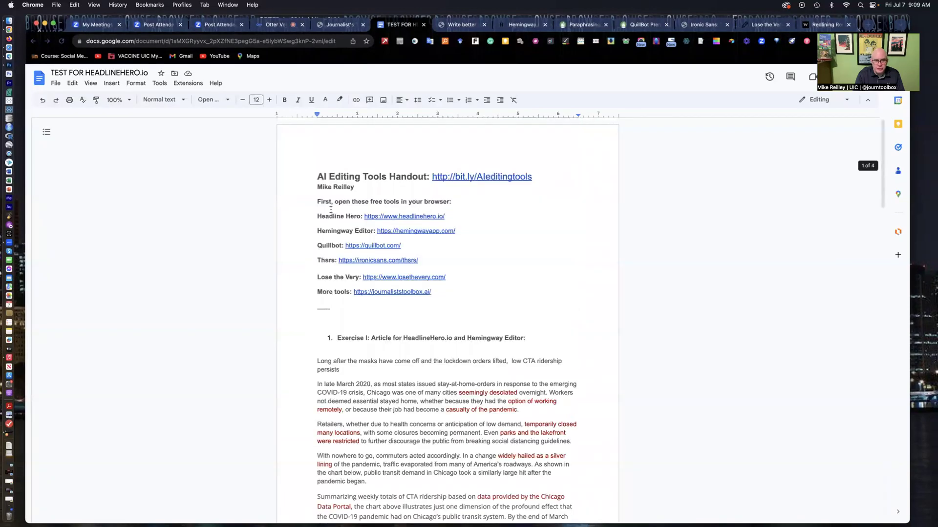